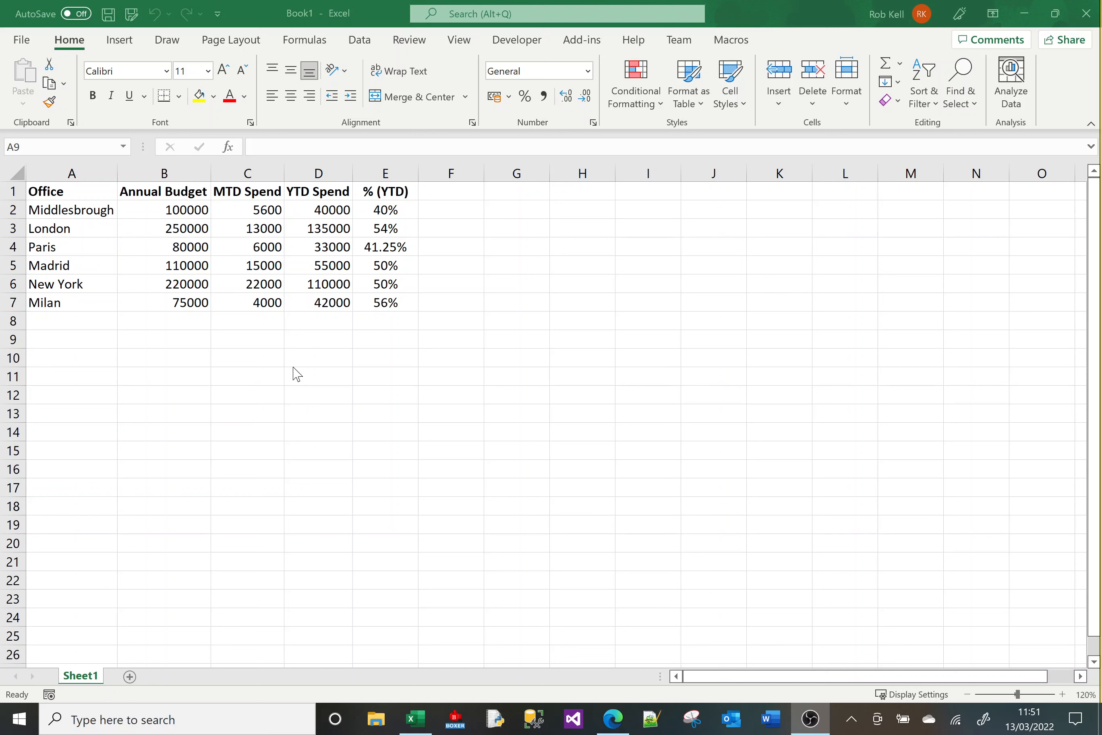
# - Preview the Quick Analysis Equal To highlight rule on the office names in A2:A7 without applying it
pyautogui.click(195, 345)
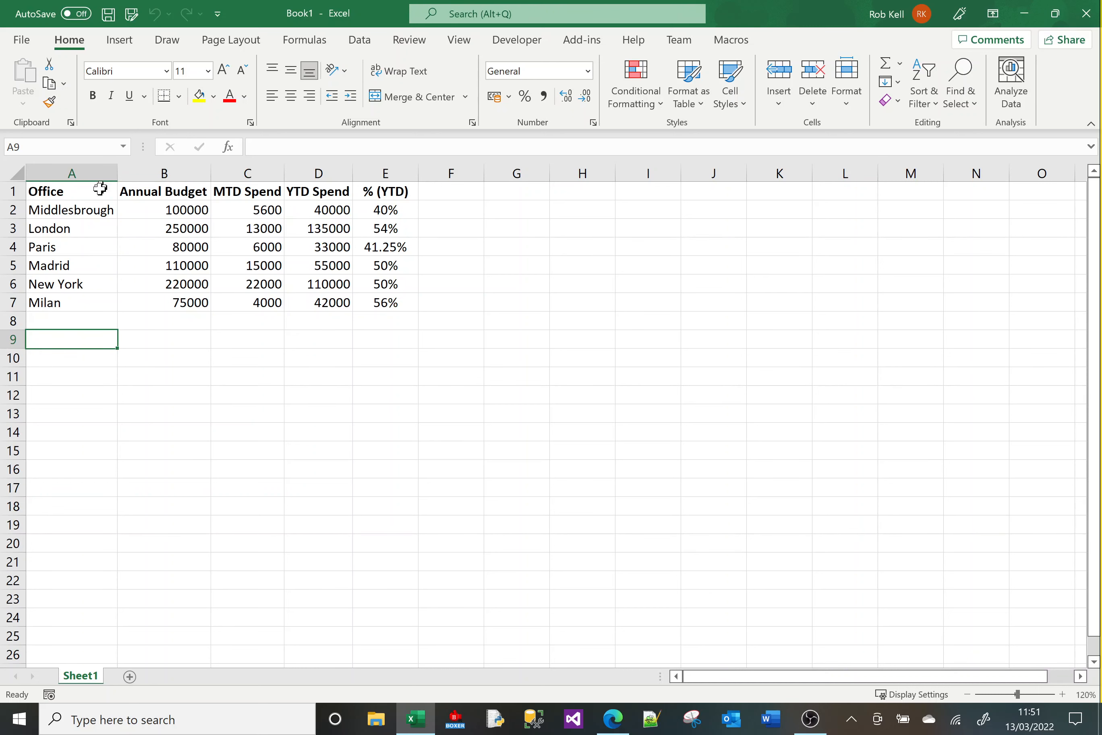
pyautogui.click(81, 210)
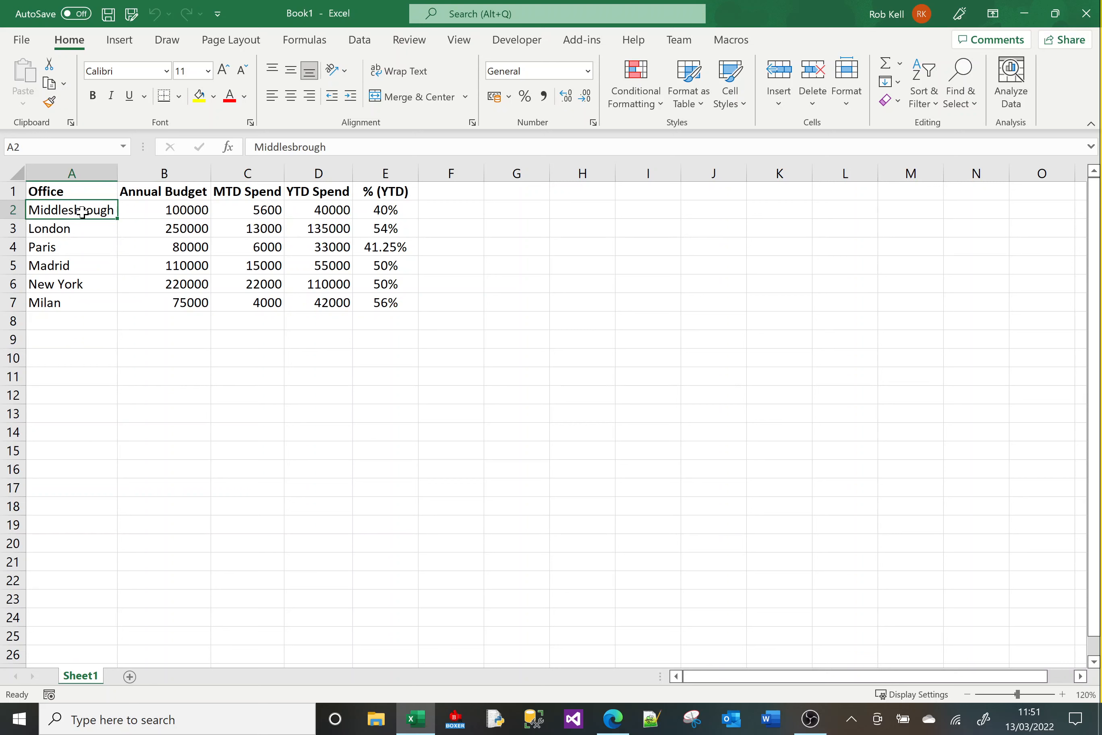
pyautogui.keyDown('shift'); pyautogui.click(80, 303); pyautogui.keyUp('shift')
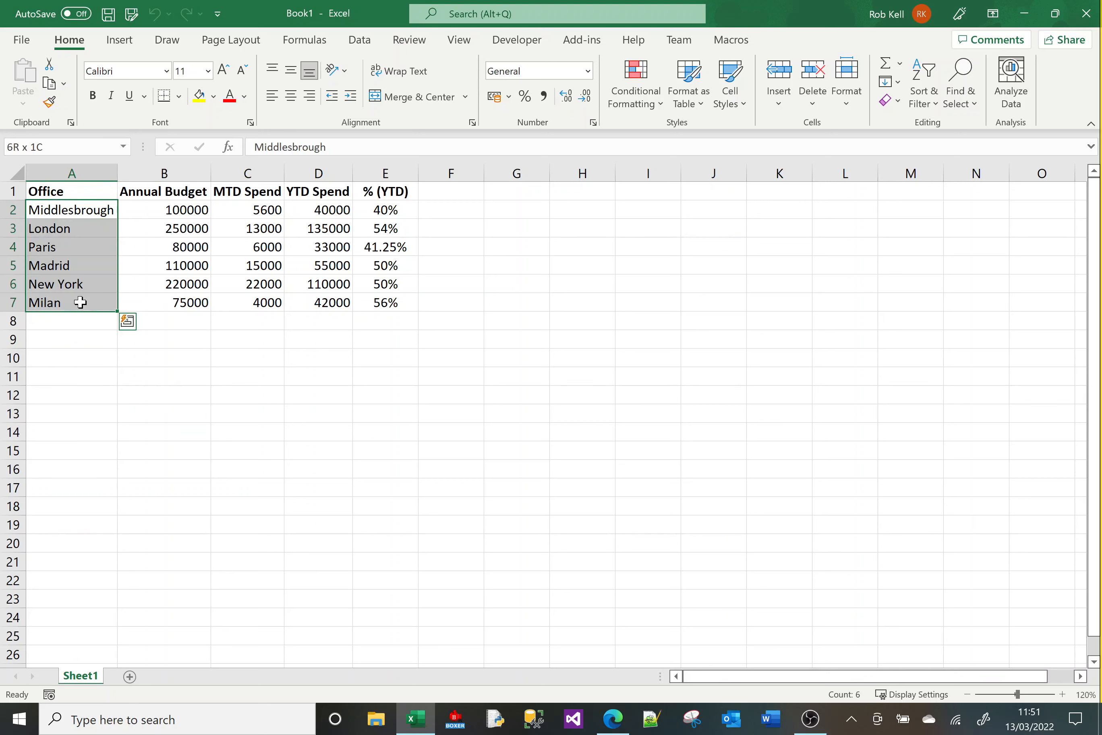
pyautogui.click(128, 323)
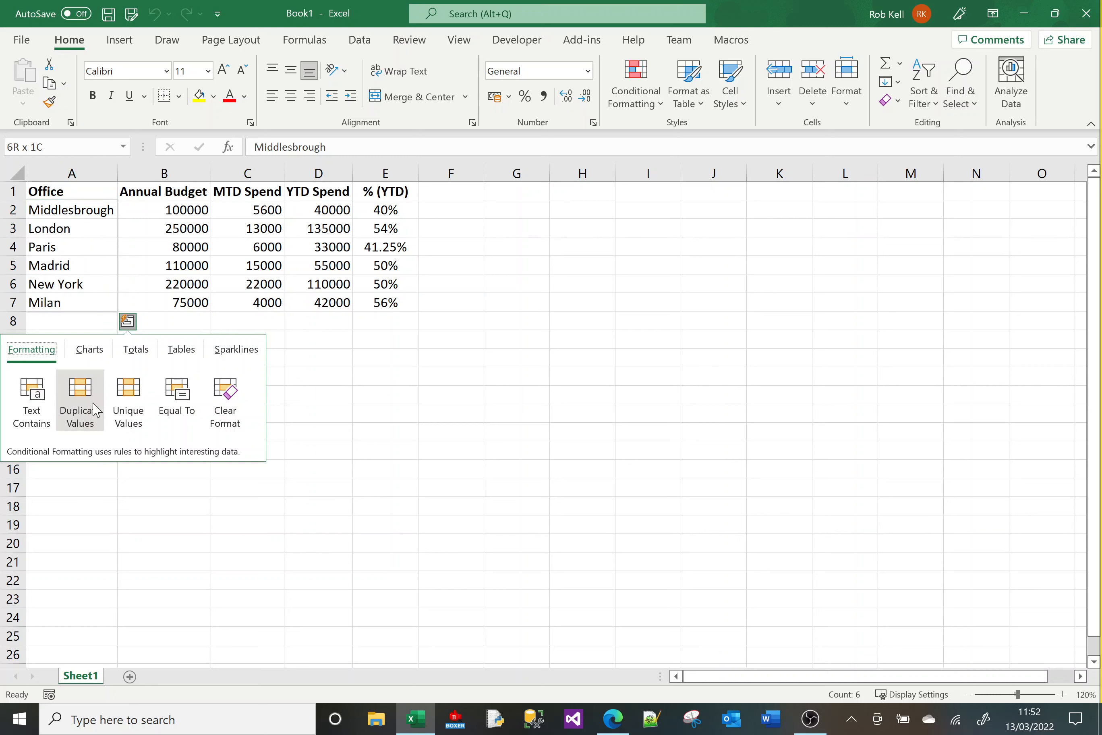
pyautogui.click(188, 411)
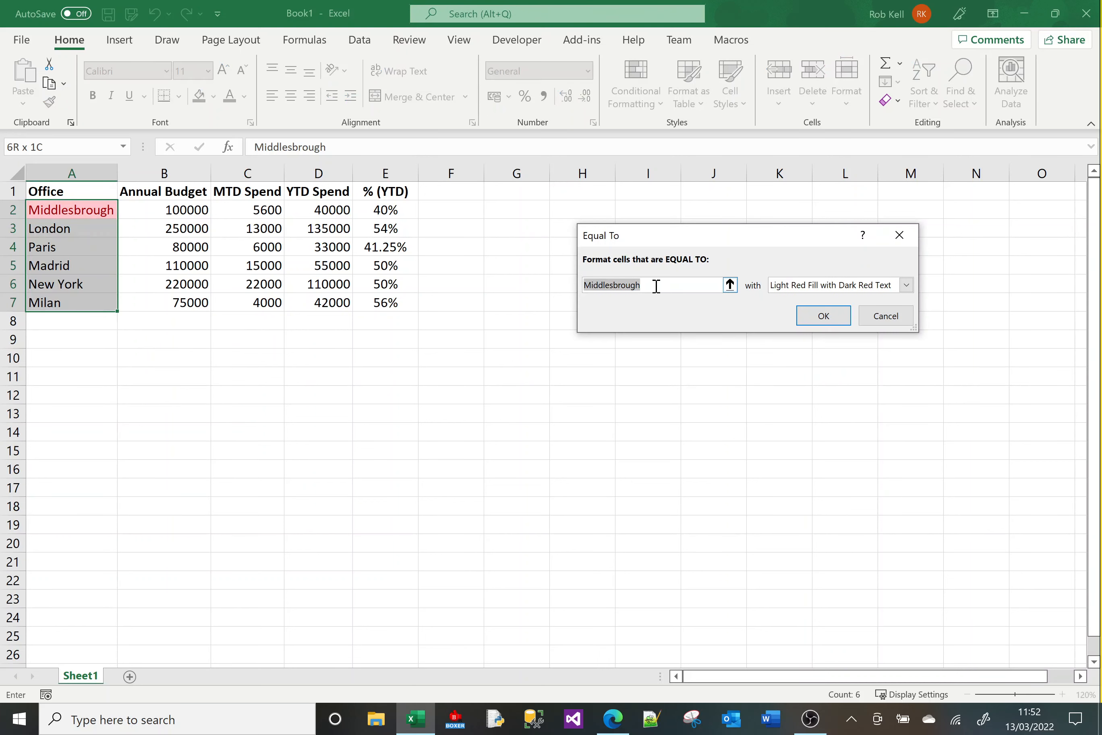
pyautogui.click(886, 316)
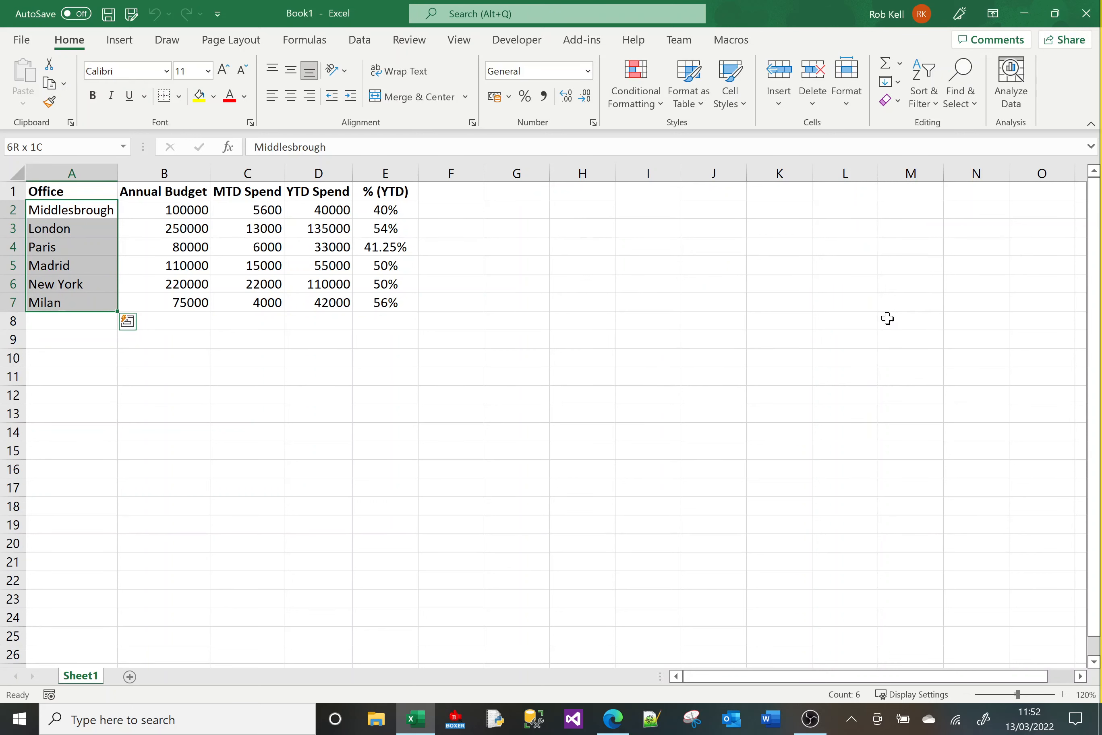
pyautogui.click(64, 391)
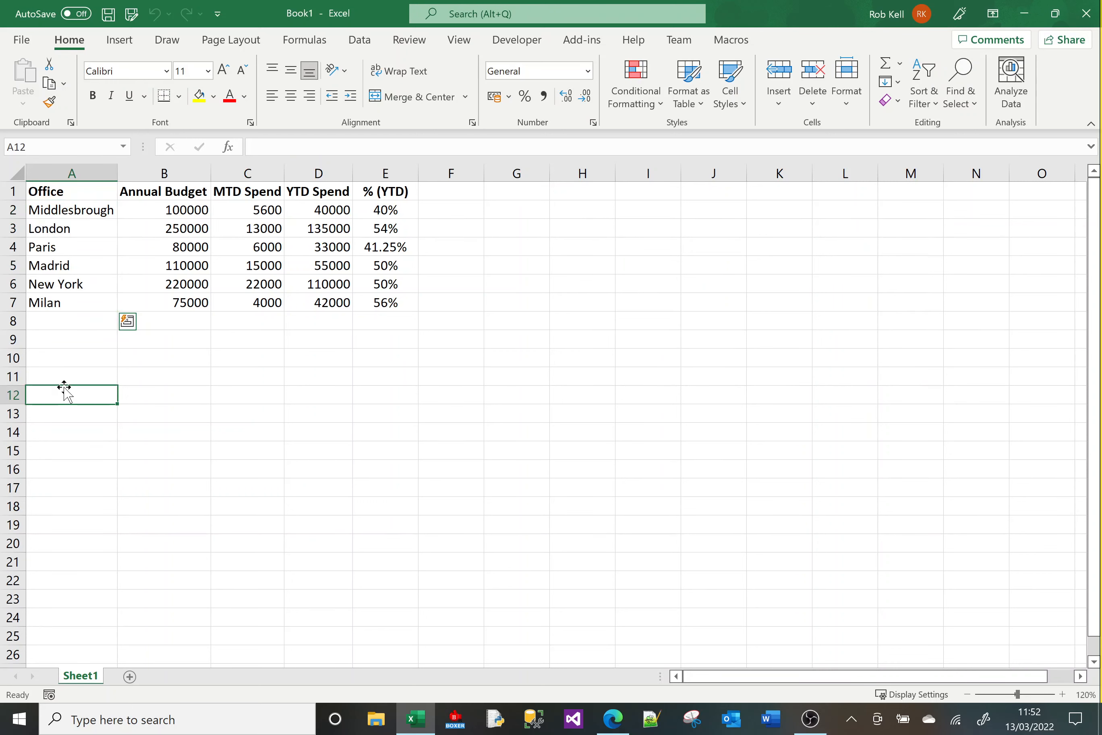
# - Preview the Quick Analysis formatting options, including Greater Than, on the annual budget values in B2:B7 without applying any
pyautogui.click(166, 216)
pyautogui.keyDown('shift'); pyautogui.click(169, 300); pyautogui.keyUp('shift')
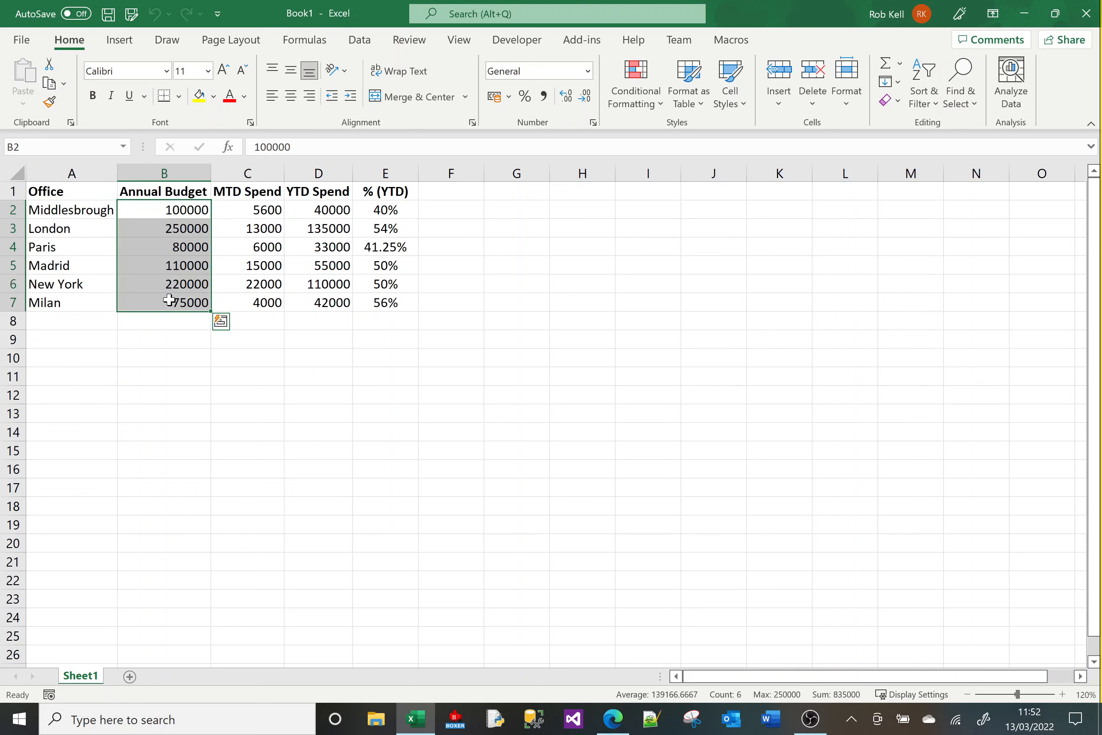
pyautogui.click(222, 325)
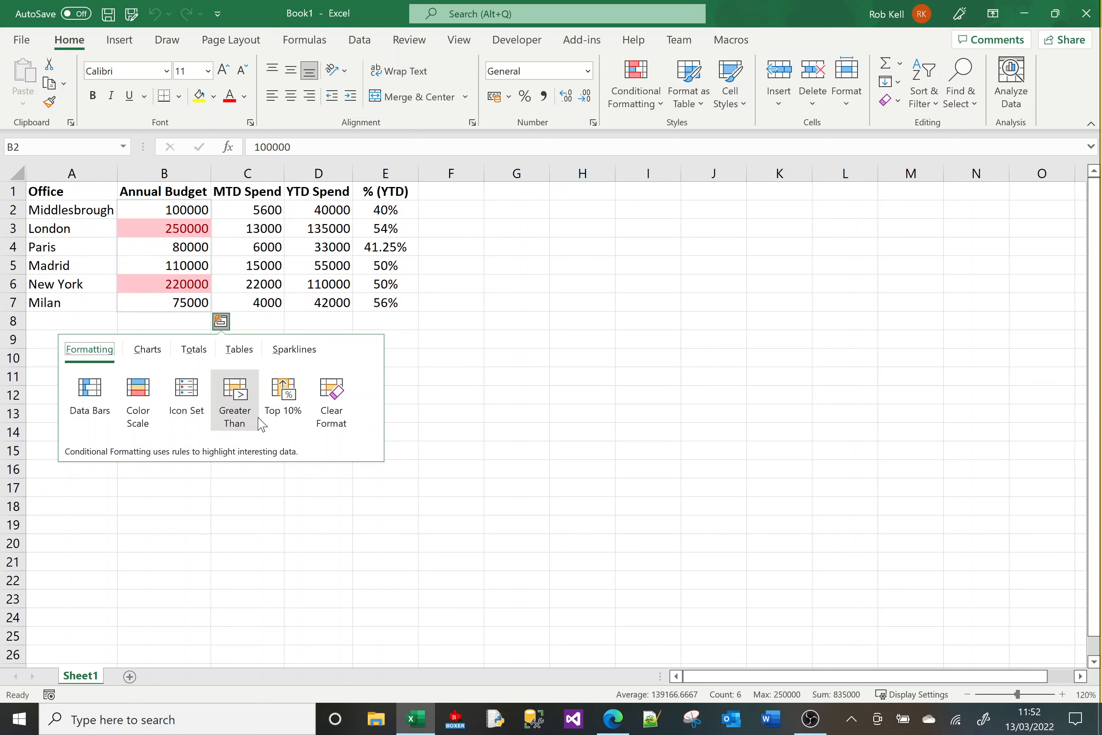
pyautogui.click(206, 484)
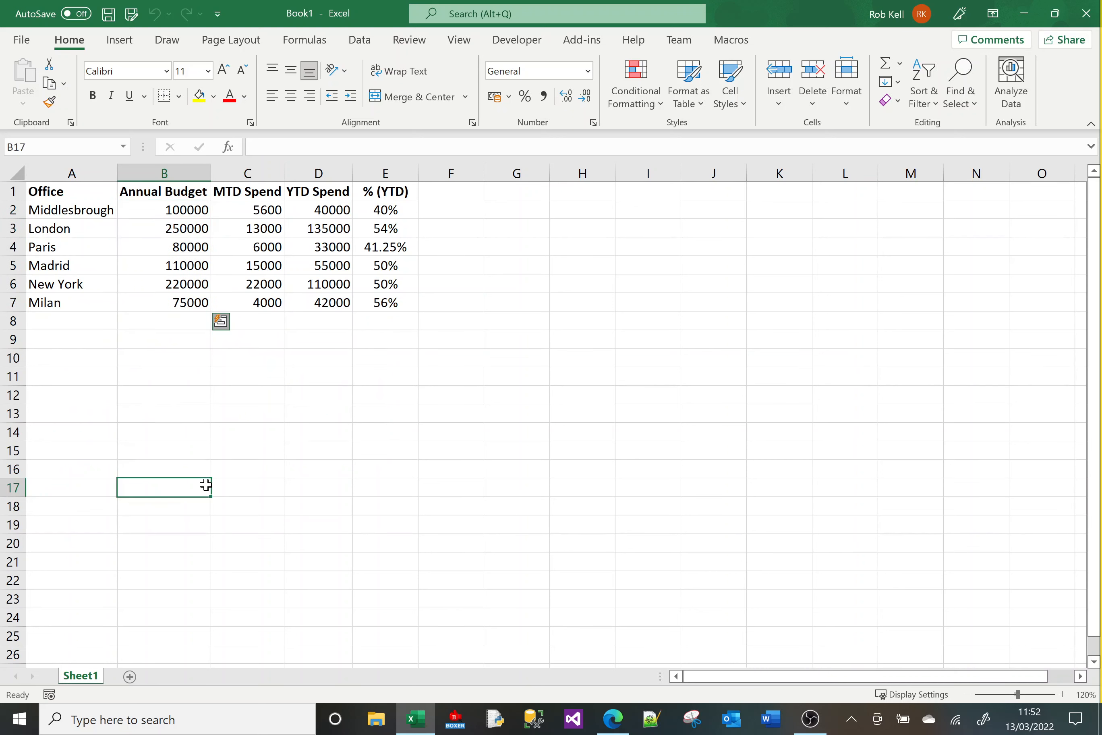
# - Try a Quick Analysis Text Contains rule on the data in A2:E7 with the text 600 and 50, and discard it
pyautogui.click(83, 210)
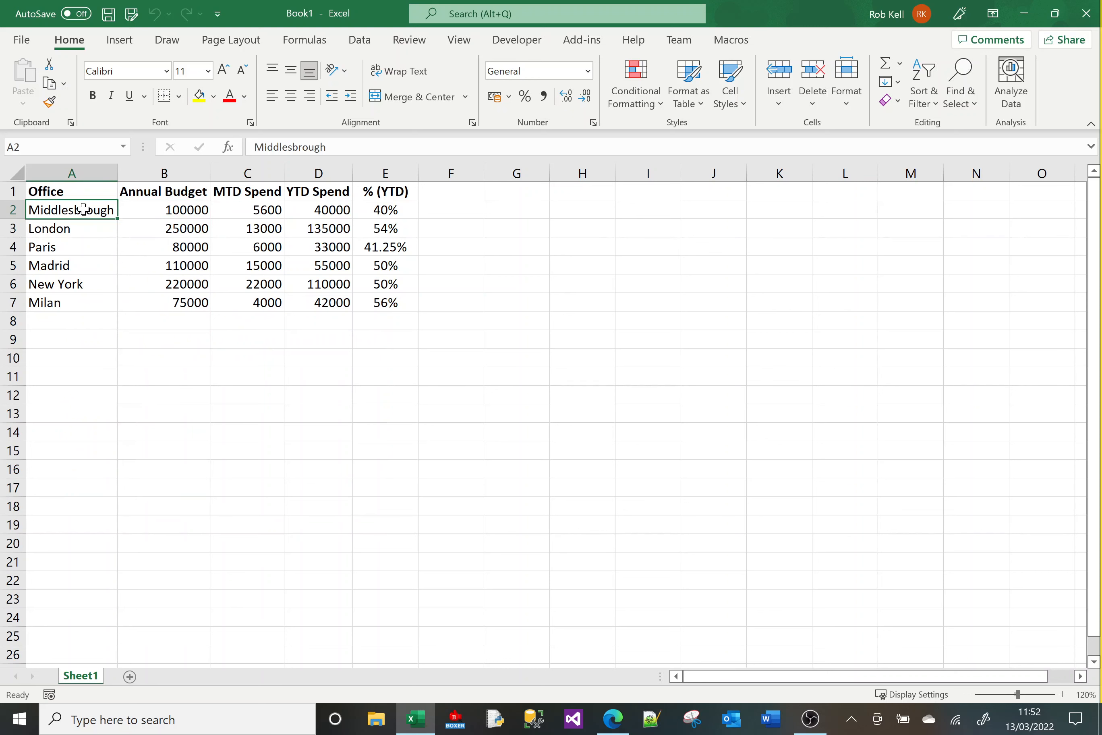
pyautogui.keyDown('shift'); pyautogui.click(399, 302); pyautogui.keyUp('shift')
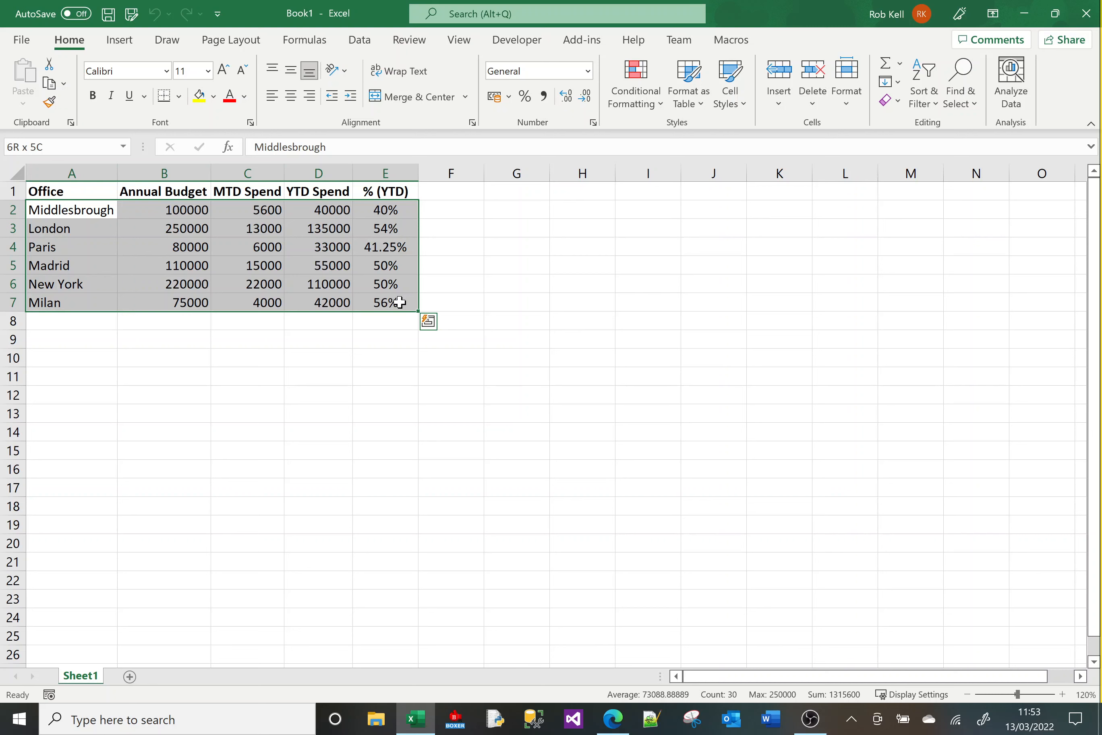
pyautogui.click(428, 322)
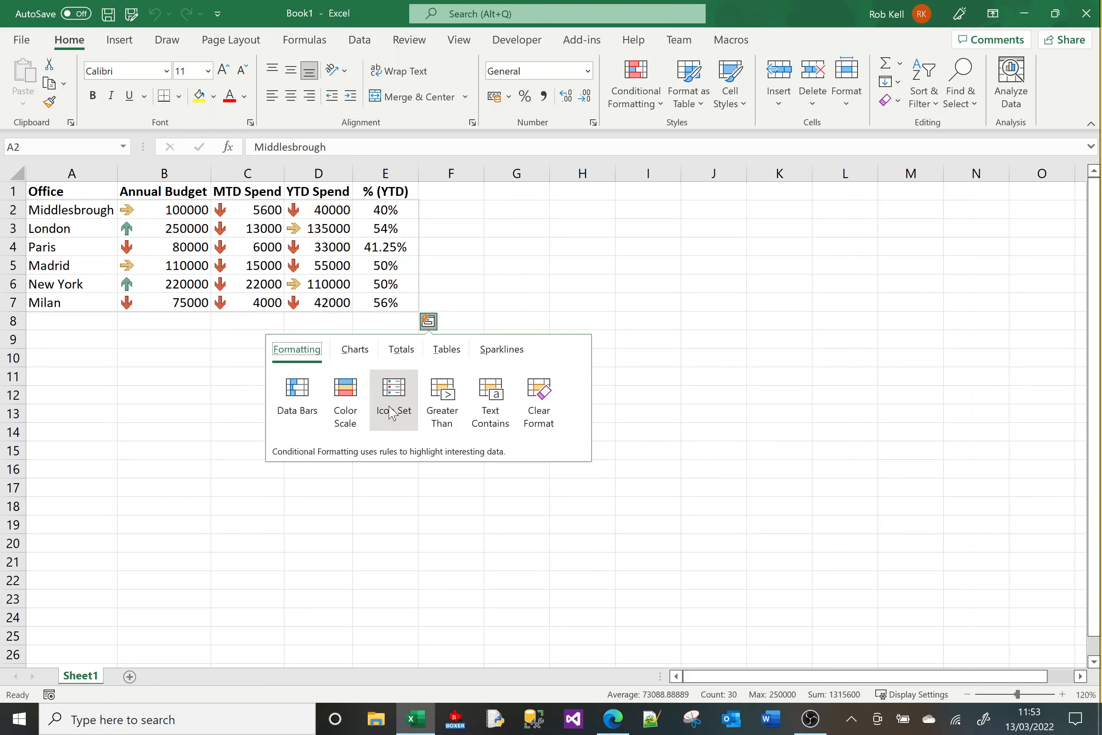
pyautogui.click(493, 416)
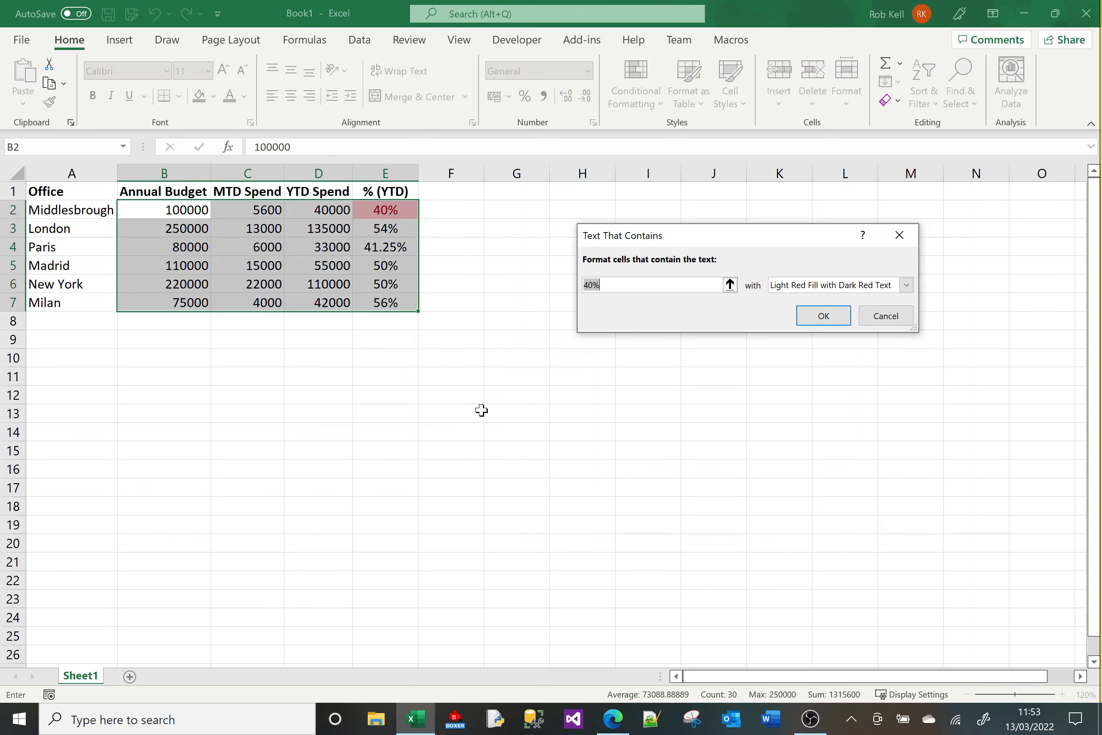
pyautogui.write('600')
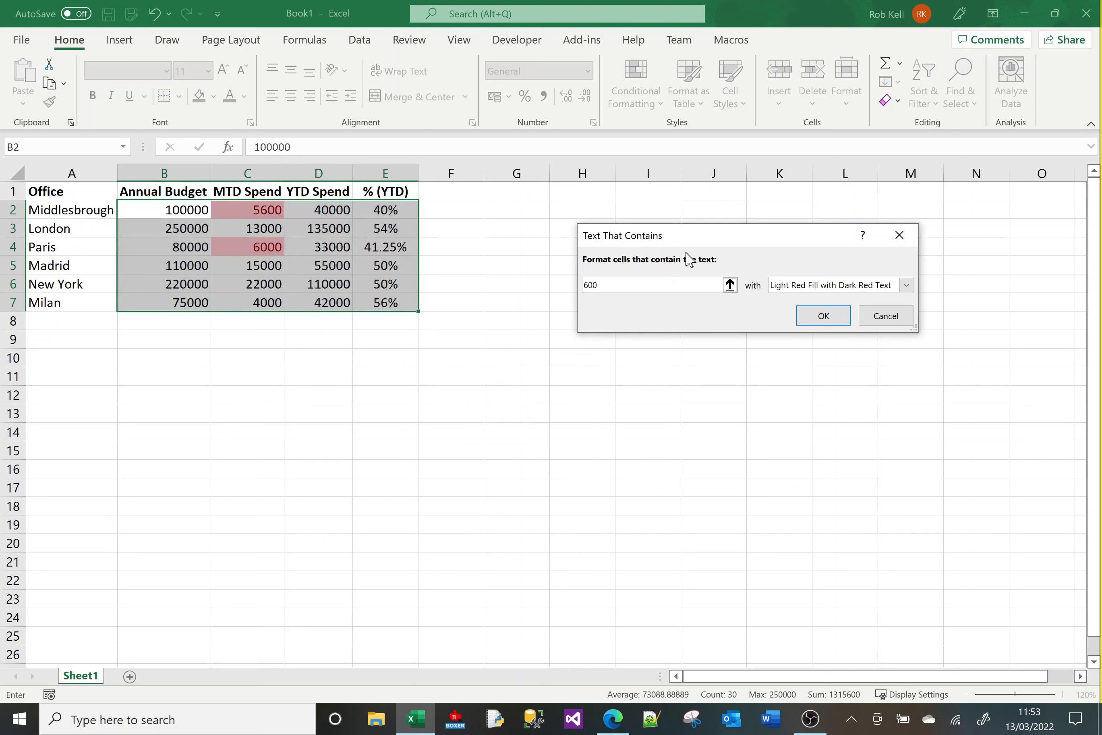
pyautogui.press('BackSpace')
pyautogui.press('BackSpace')
pyautogui.press('BackSpace')
pyautogui.write('50')
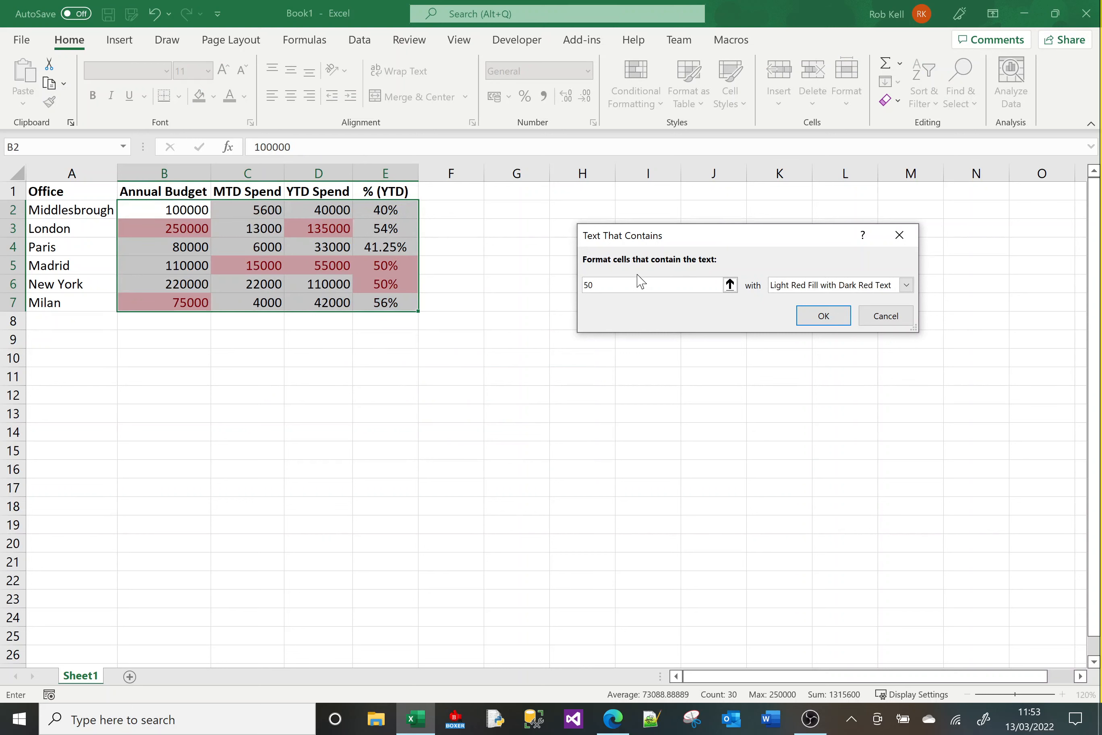
pyautogui.click(885, 316)
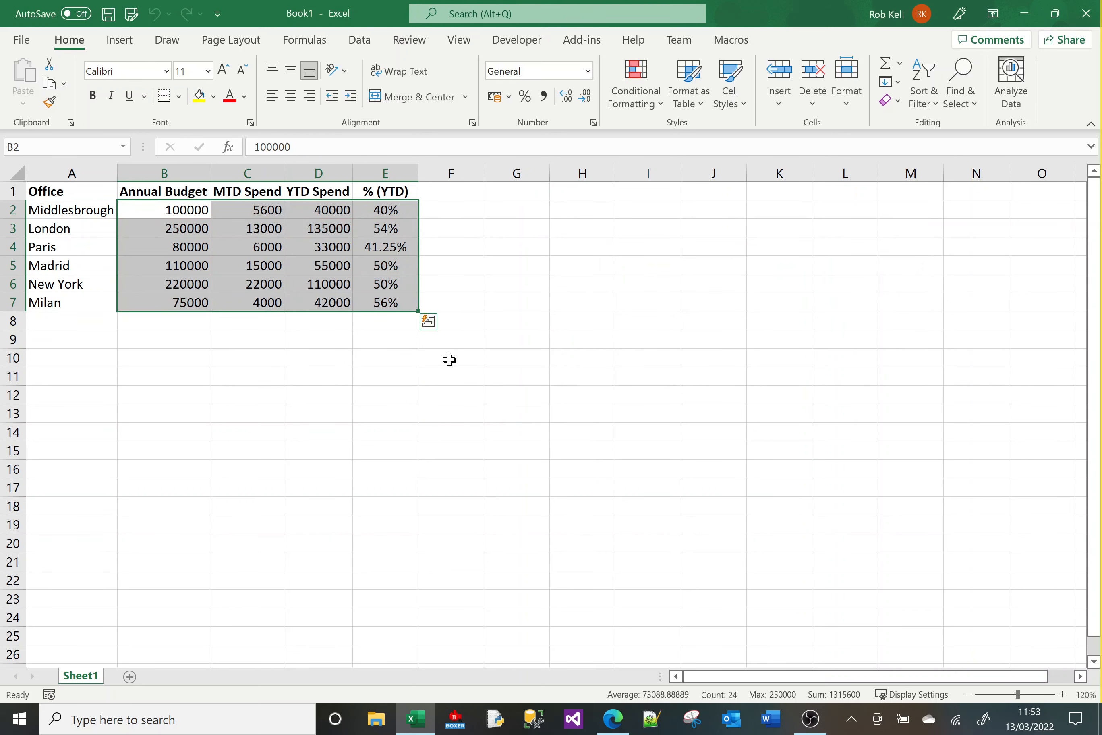
# - Insert the fourth recommended clustered column chart for B2:E7 through Quick Analysis and undo the insertion
pyautogui.click(428, 322)
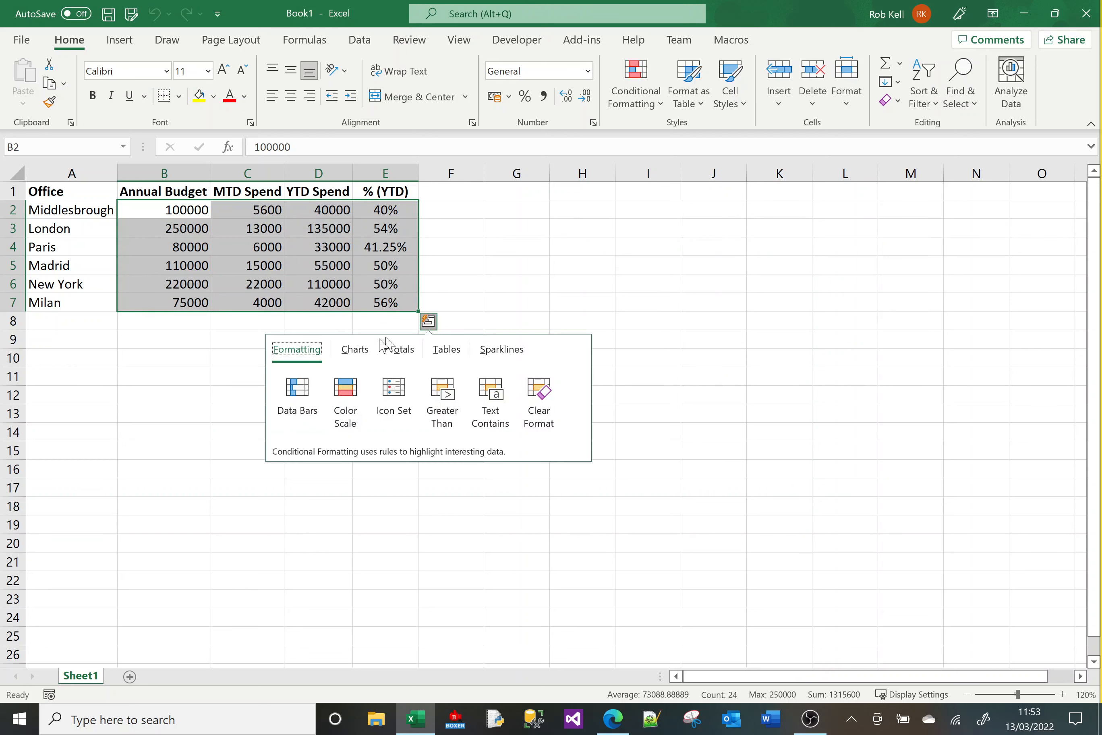
pyautogui.click(356, 351)
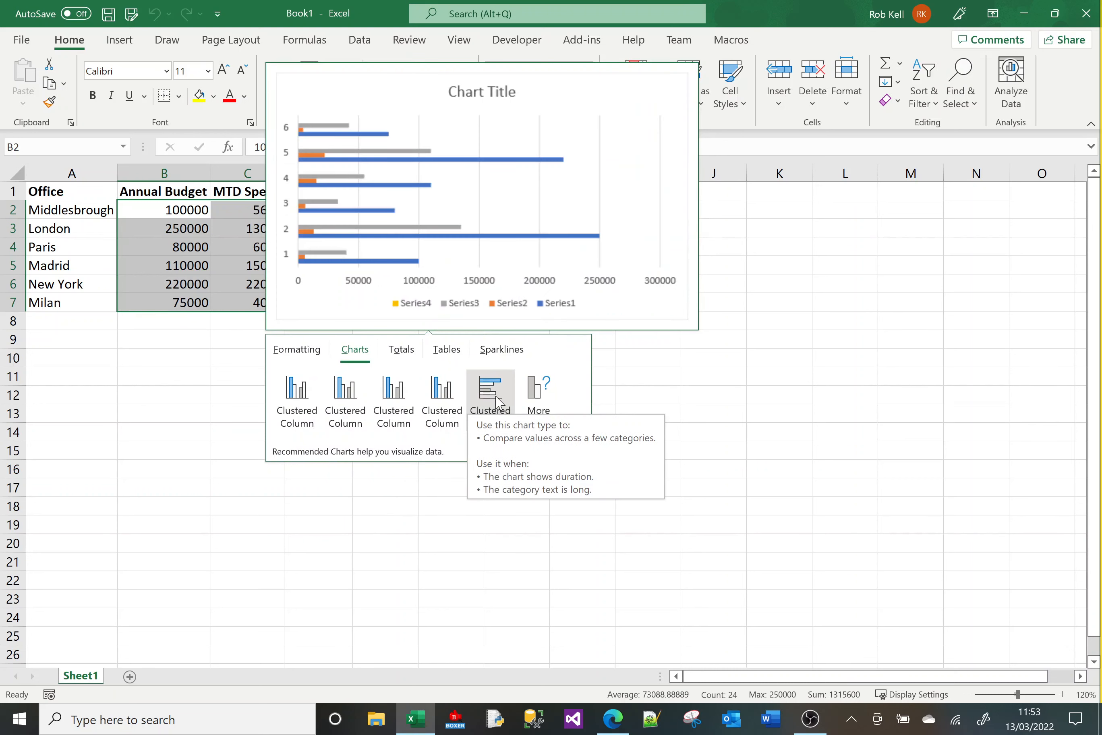
pyautogui.click(441, 402)
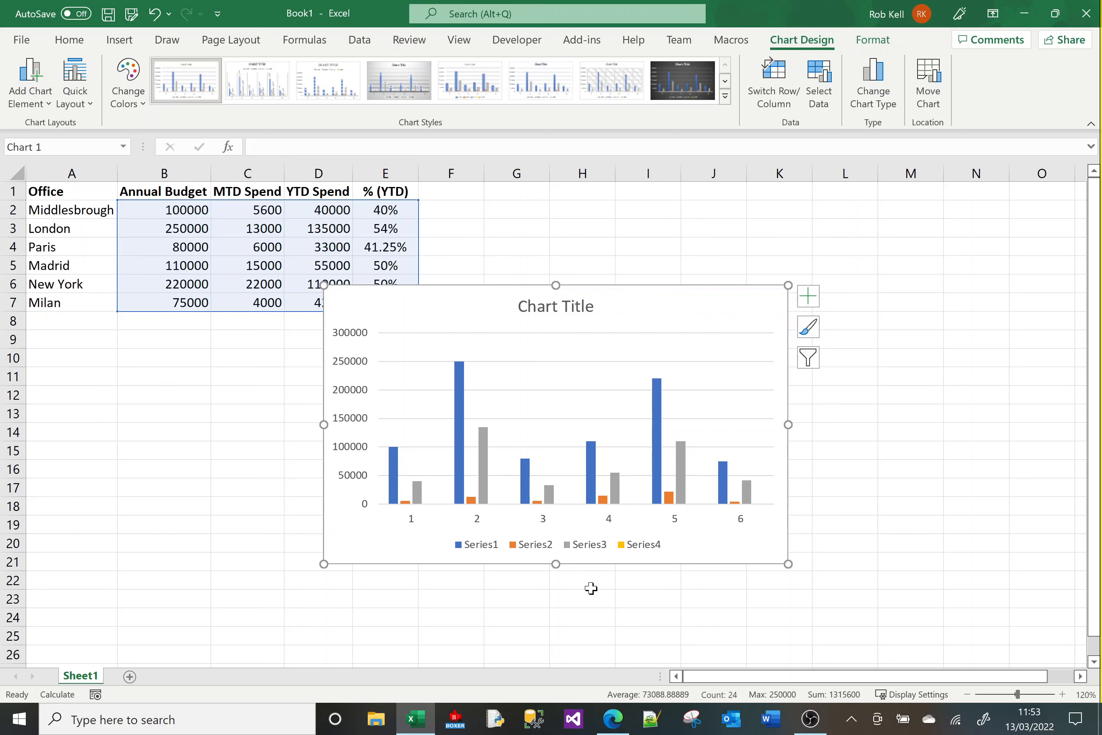
pyautogui.hotkey('ctrl', 'z')
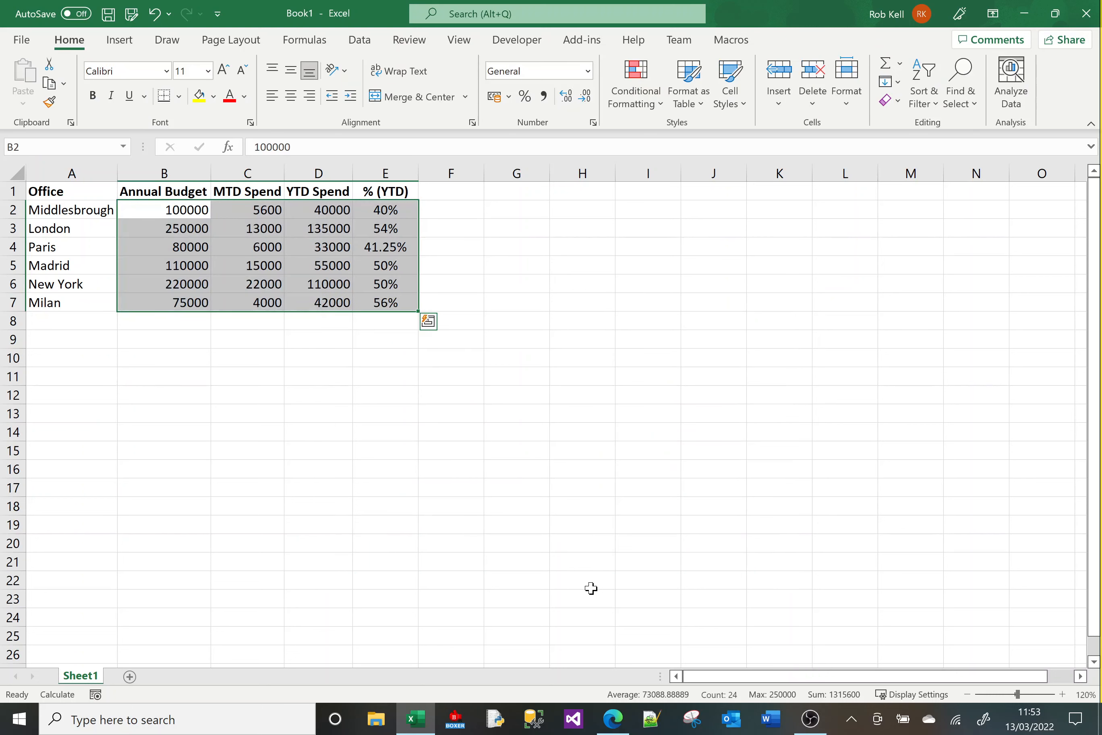
# - Browse the full list of recommended charts for A2:E7, previewing Stacked Column and Filled Map, without inserting one
pyautogui.click(73, 209)
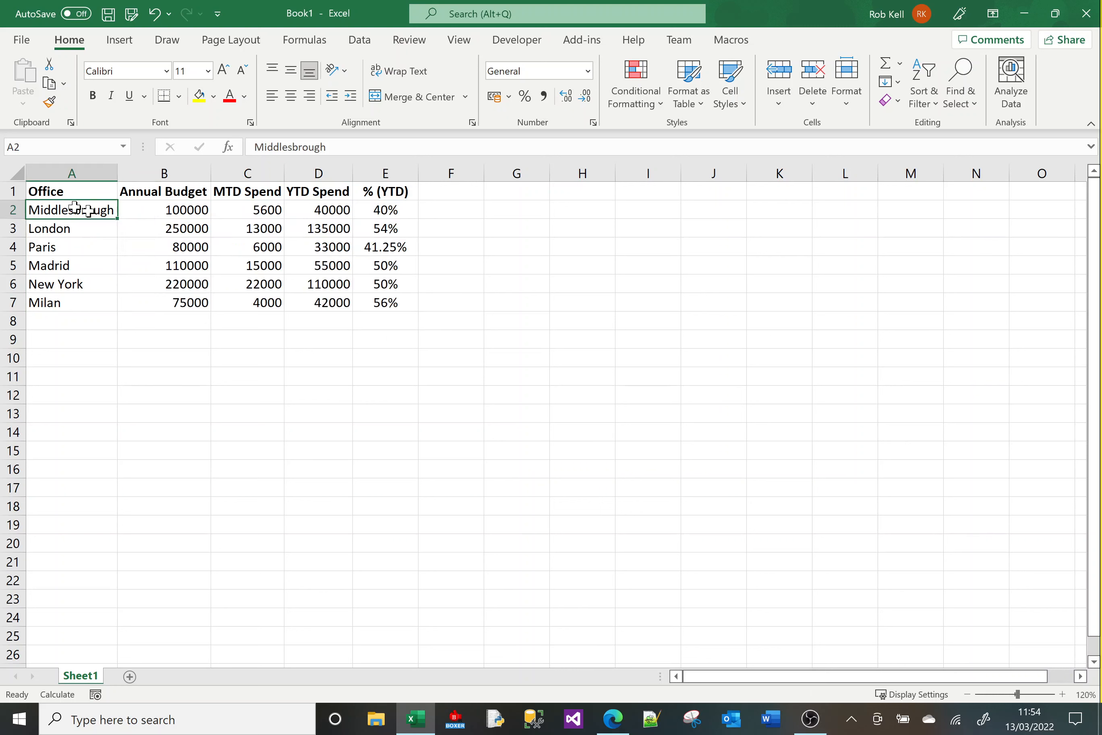
pyautogui.keyDown('shift'); pyautogui.click(386, 303); pyautogui.keyUp('shift')
pyautogui.click(429, 322)
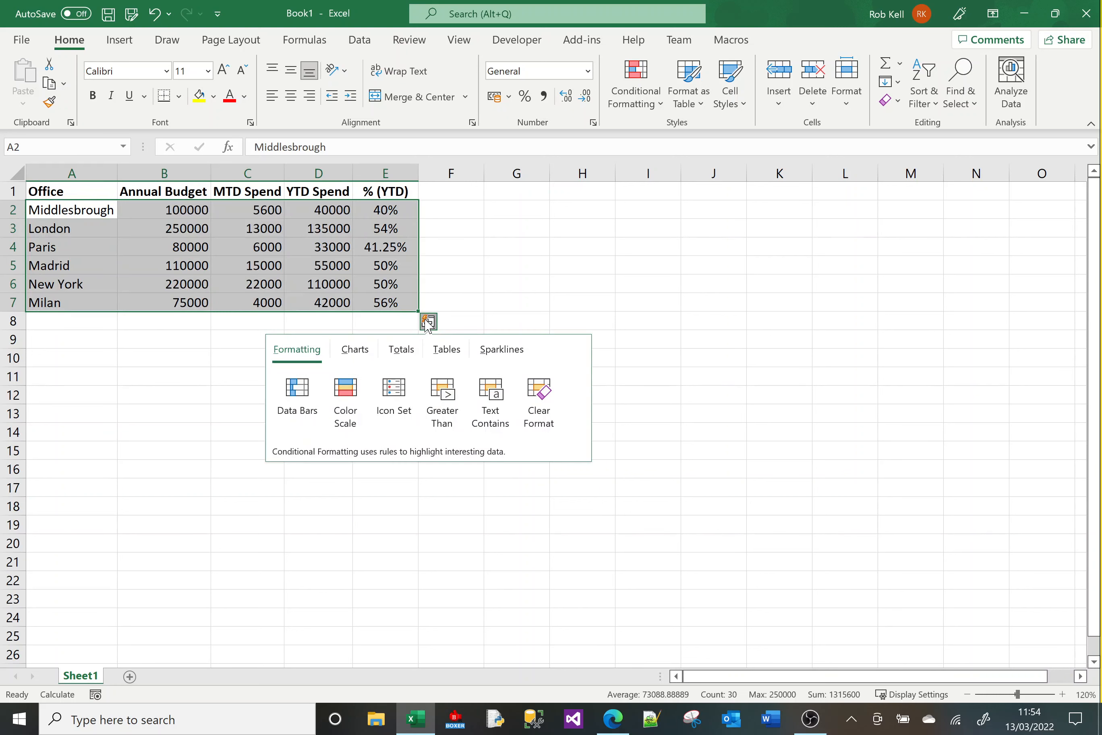
pyautogui.click(355, 354)
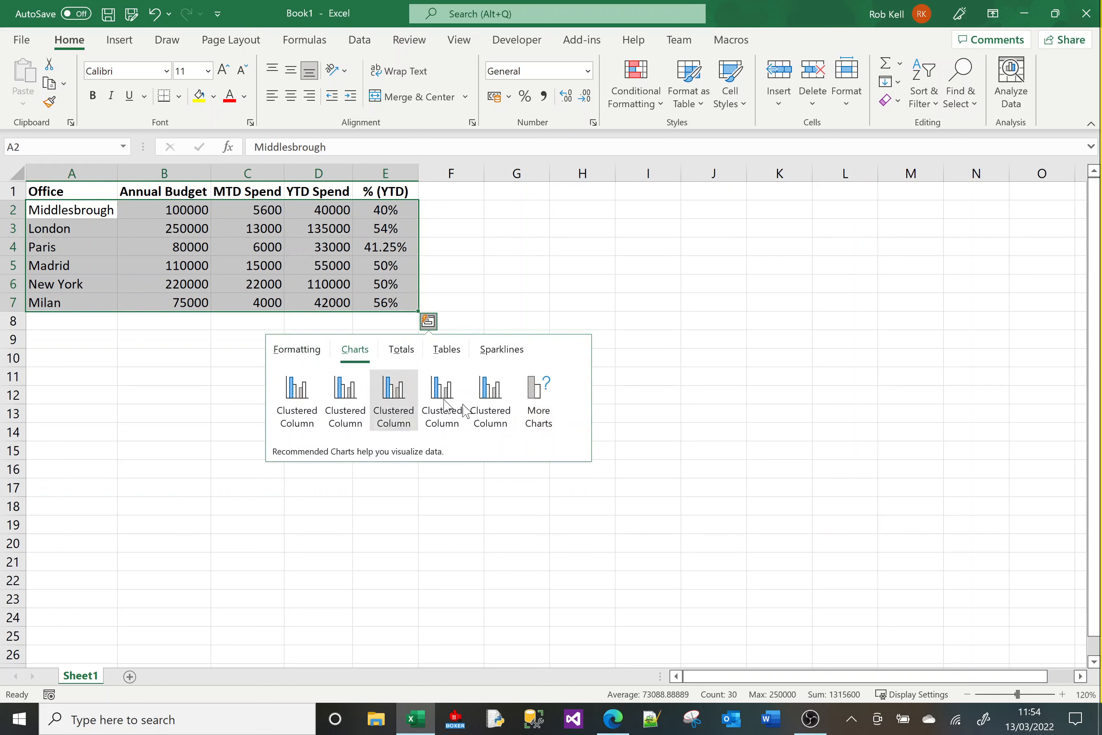
pyautogui.click(539, 409)
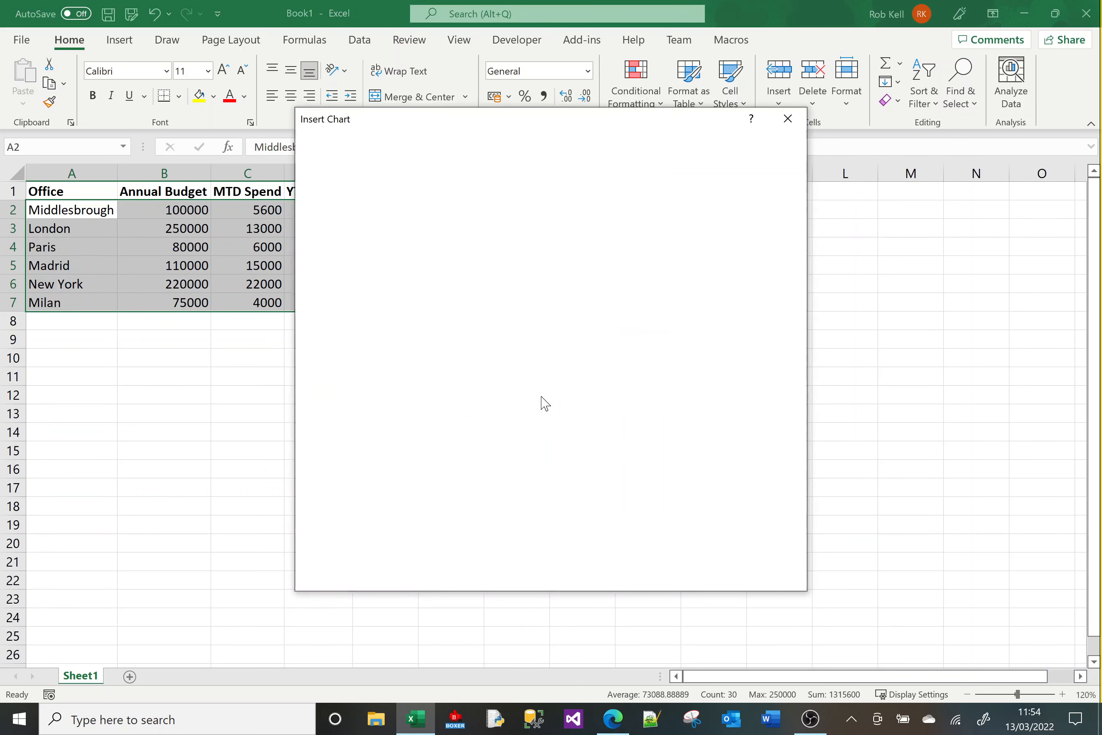
pyautogui.scroll(-5, 454, 489)
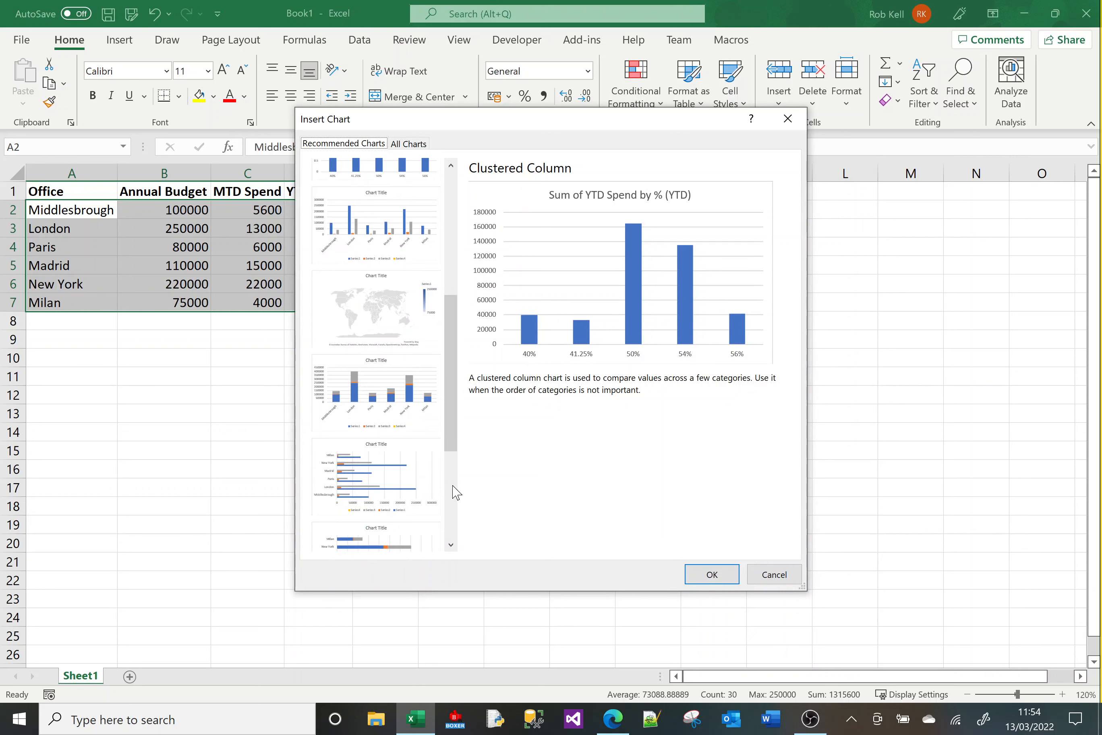
pyautogui.click(389, 484)
pyautogui.click(394, 418)
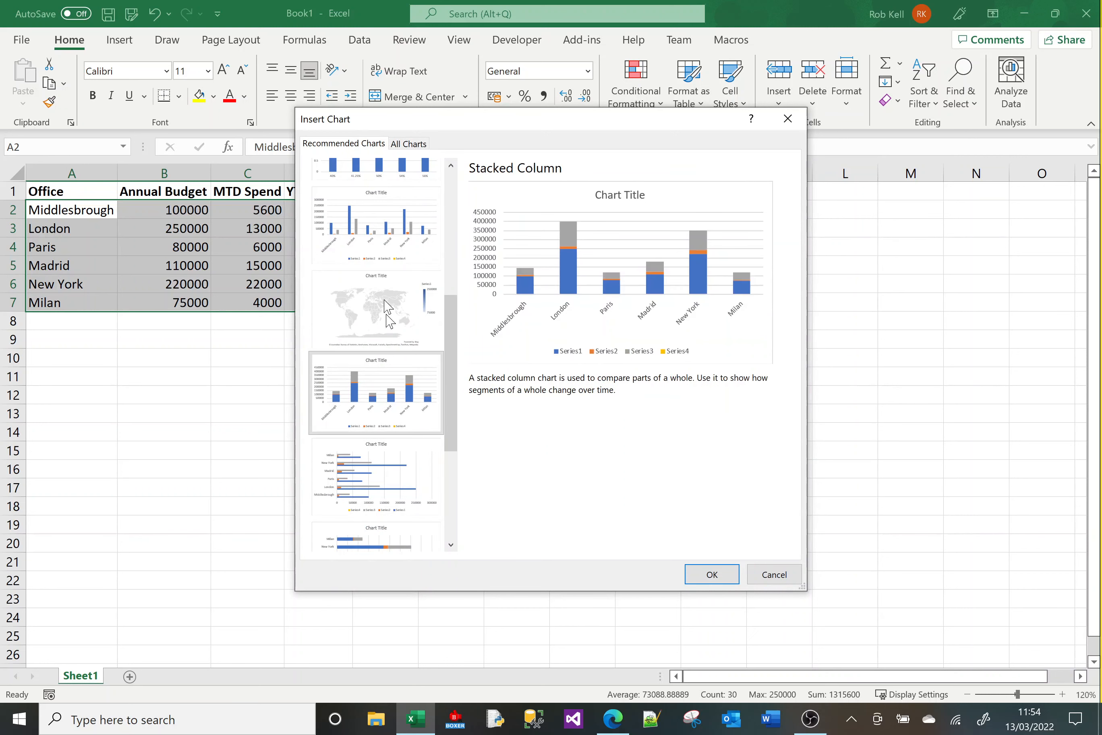
pyautogui.click(385, 305)
pyautogui.scroll(-3, 456, 491)
pyautogui.click(409, 434)
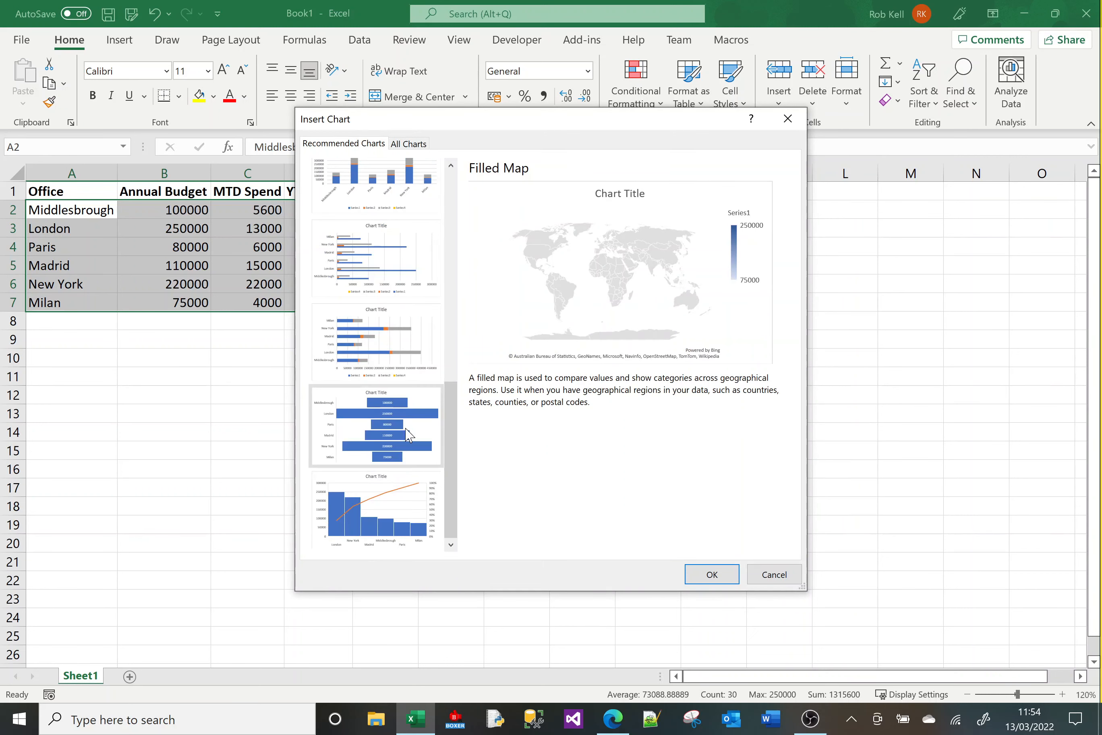
pyautogui.click(780, 575)
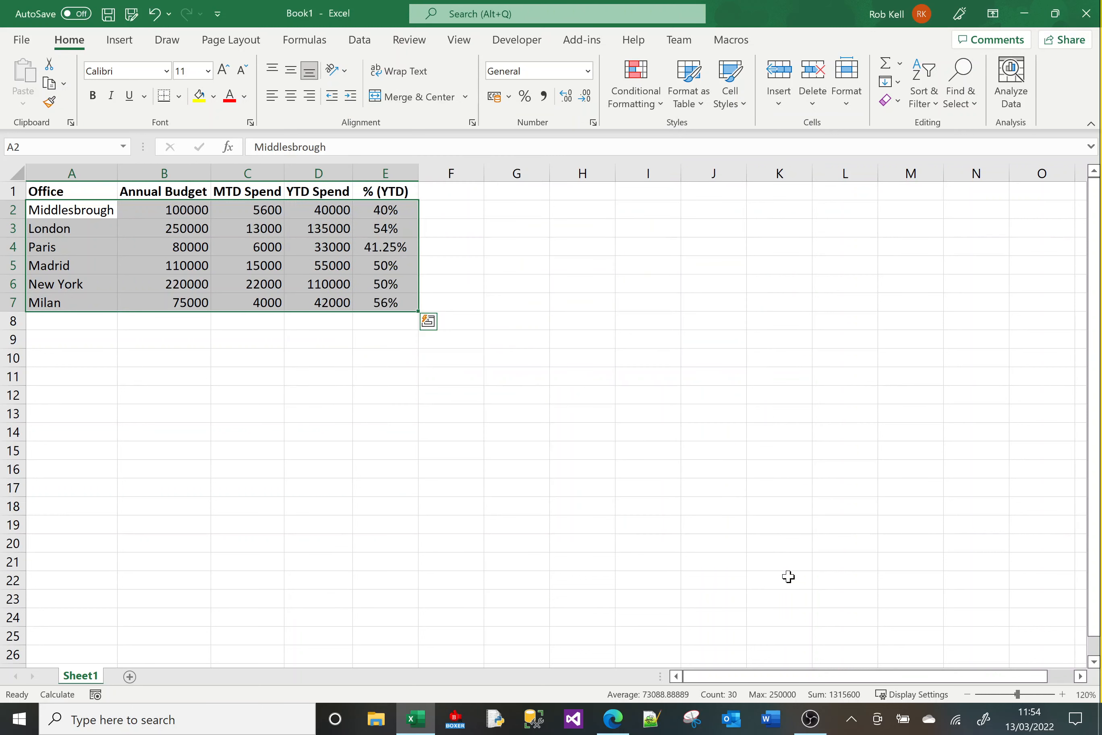
# - Preview the Quick Analysis totals for A2:E7, including the row-based % Total and the column-based Running Total
pyautogui.click(428, 321)
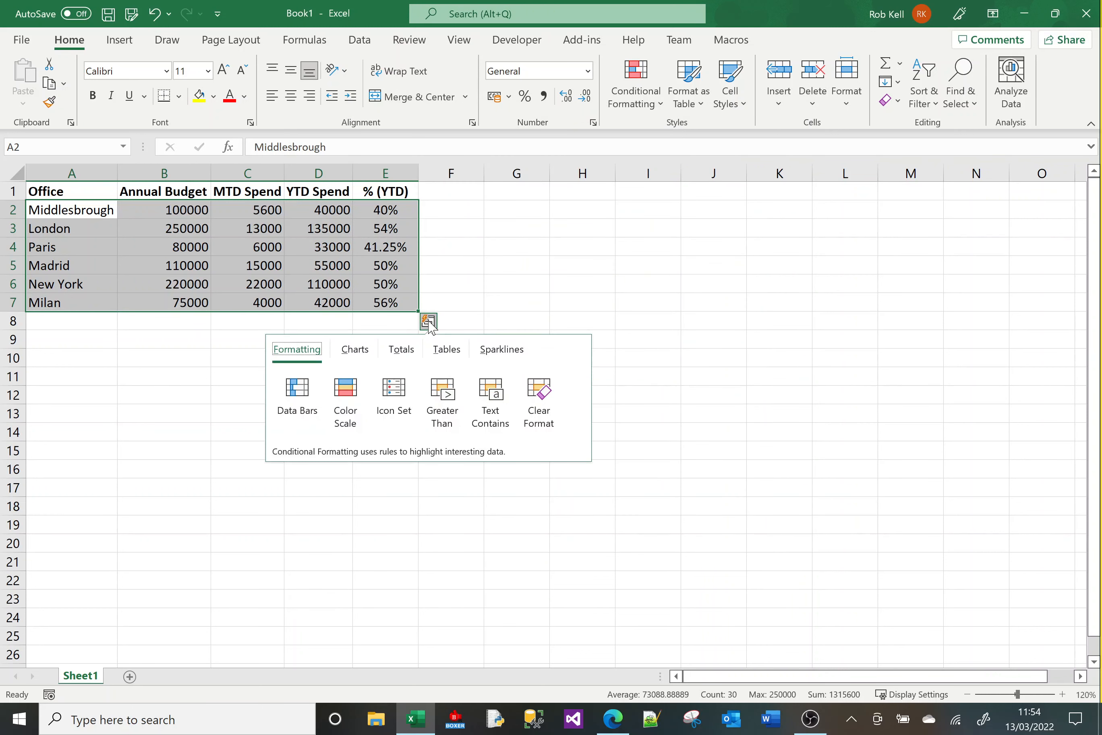
pyautogui.click(401, 354)
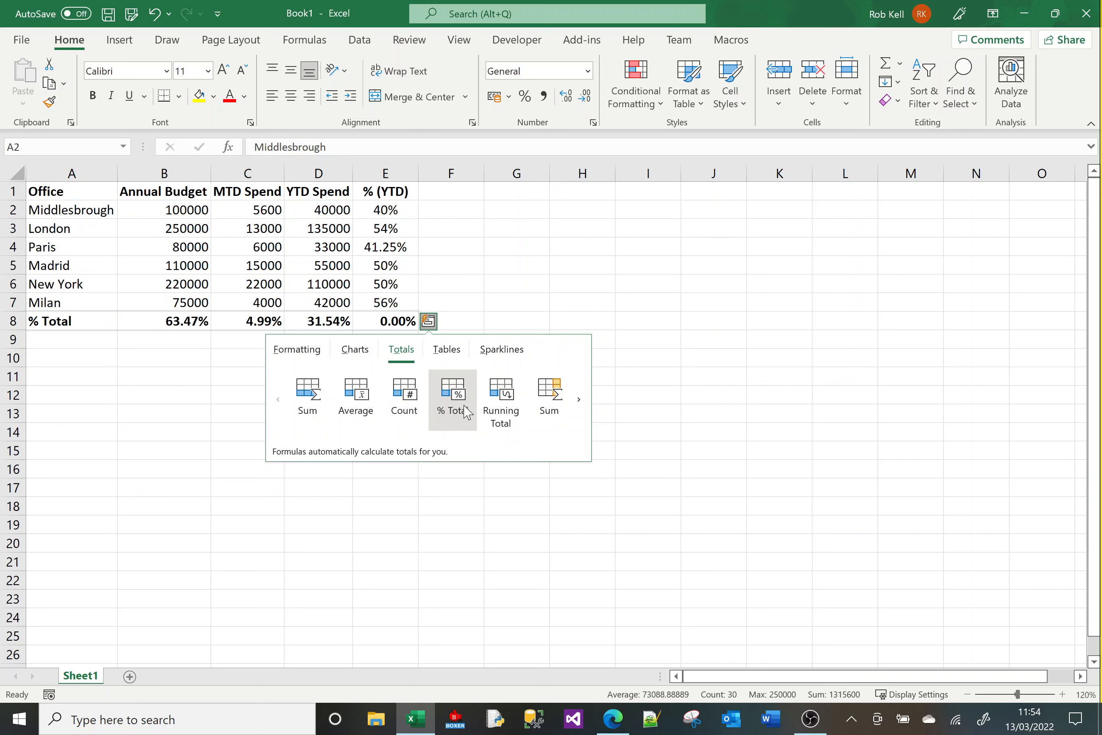
pyautogui.click(579, 400)
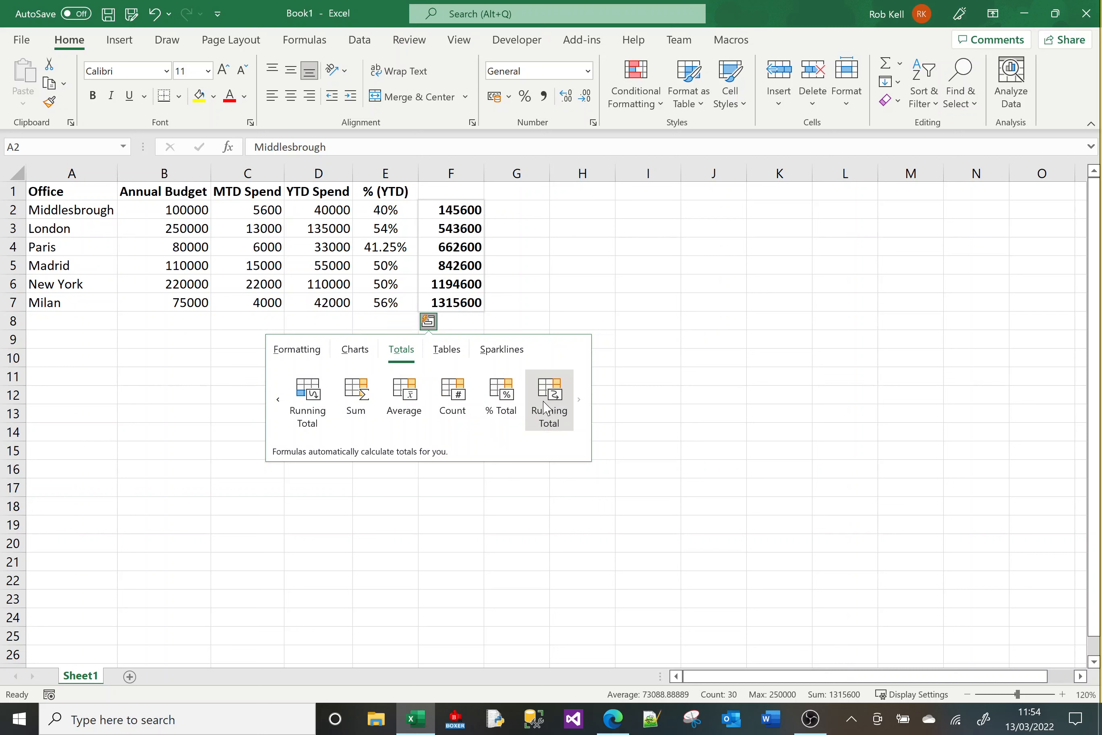
# - Preview the Quick Analysis table and PivotTable suggestions for A2:E7, including Sum of Annual Budget by % (YTD)
pyautogui.click(446, 355)
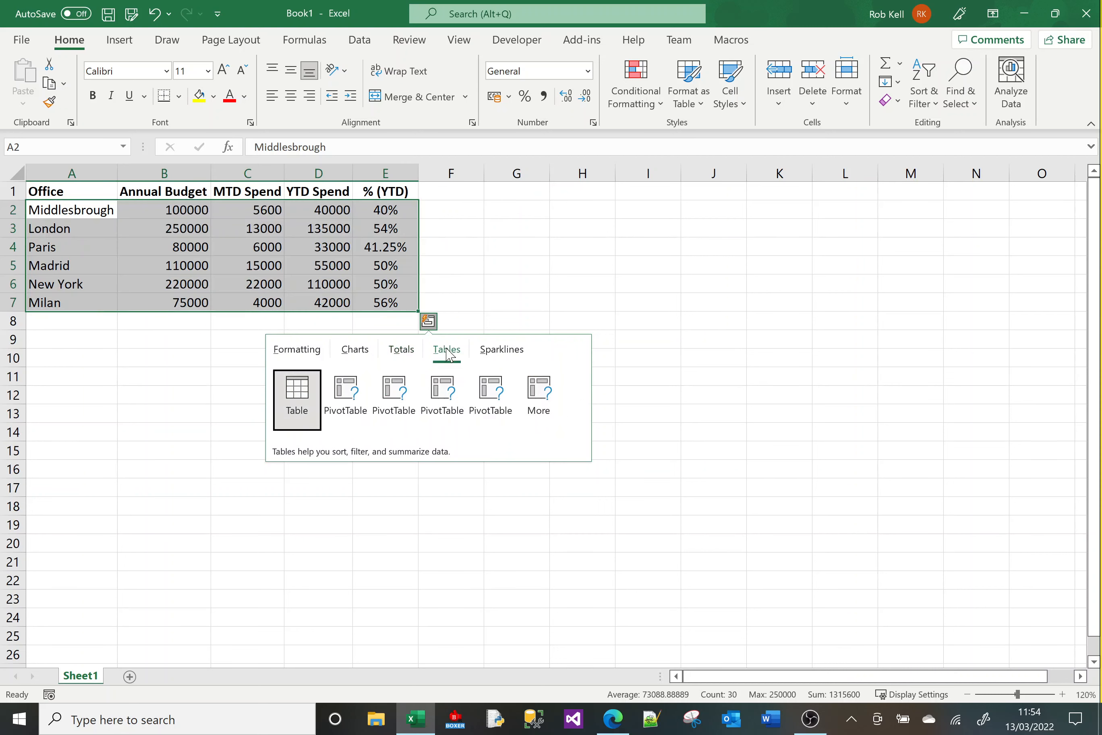
pyautogui.moveTo(344, 407)
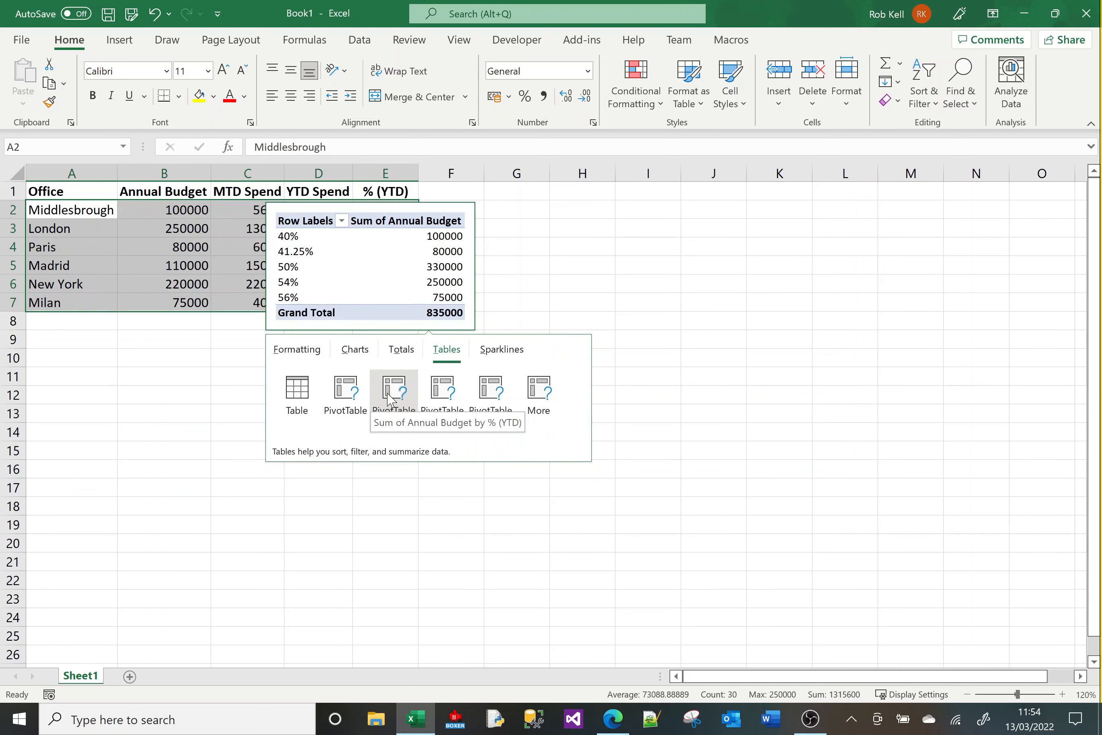
pyautogui.moveTo(387, 394)
pyautogui.moveTo(508, 398)
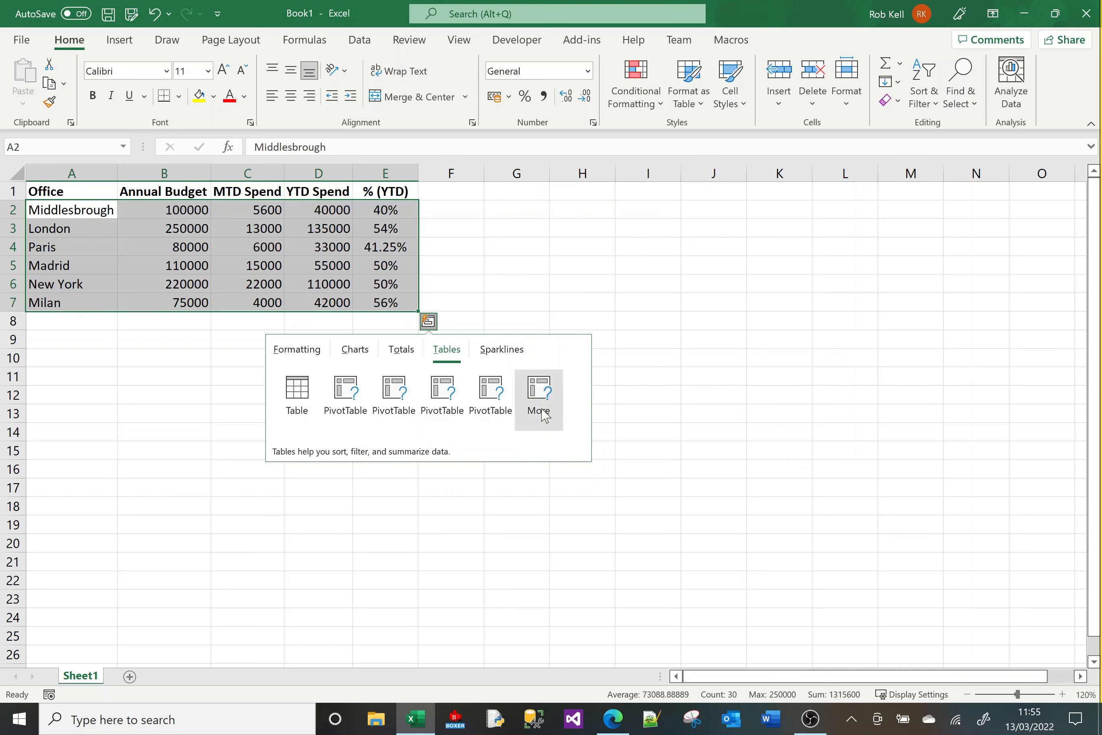
# - Browse the full list of recommended PivotTables for A2:E7 through Quick Analysis without creating one
pyautogui.click(544, 416)
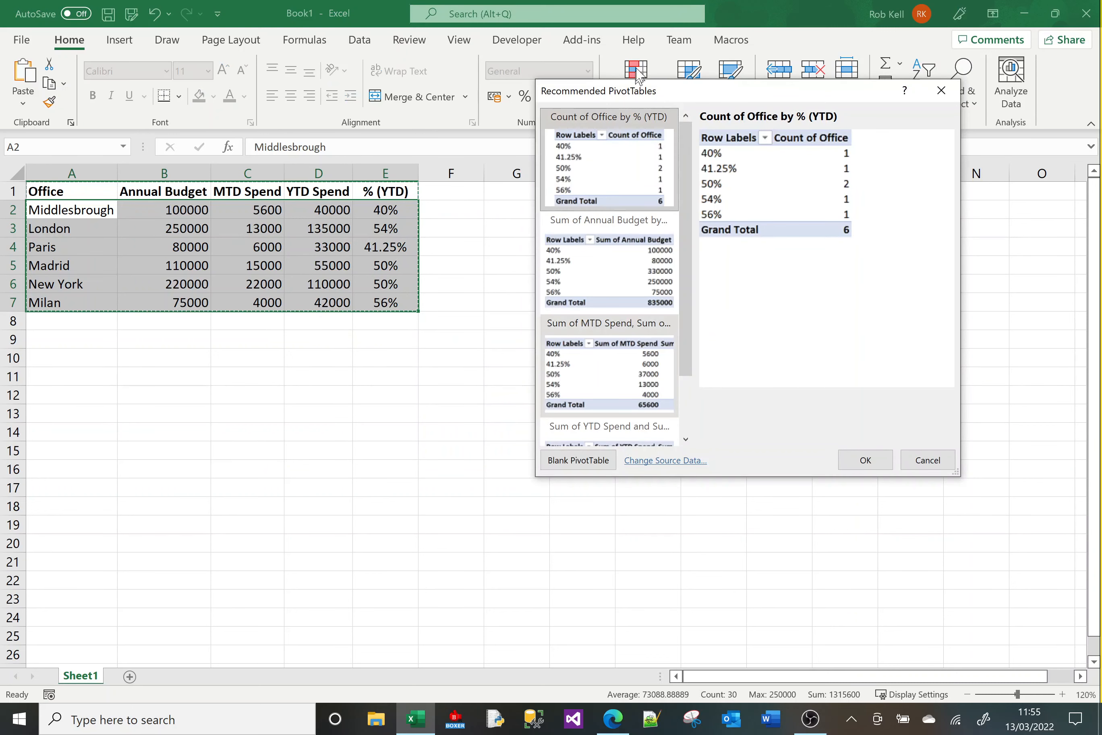
pyautogui.scroll(-3, 690, 422)
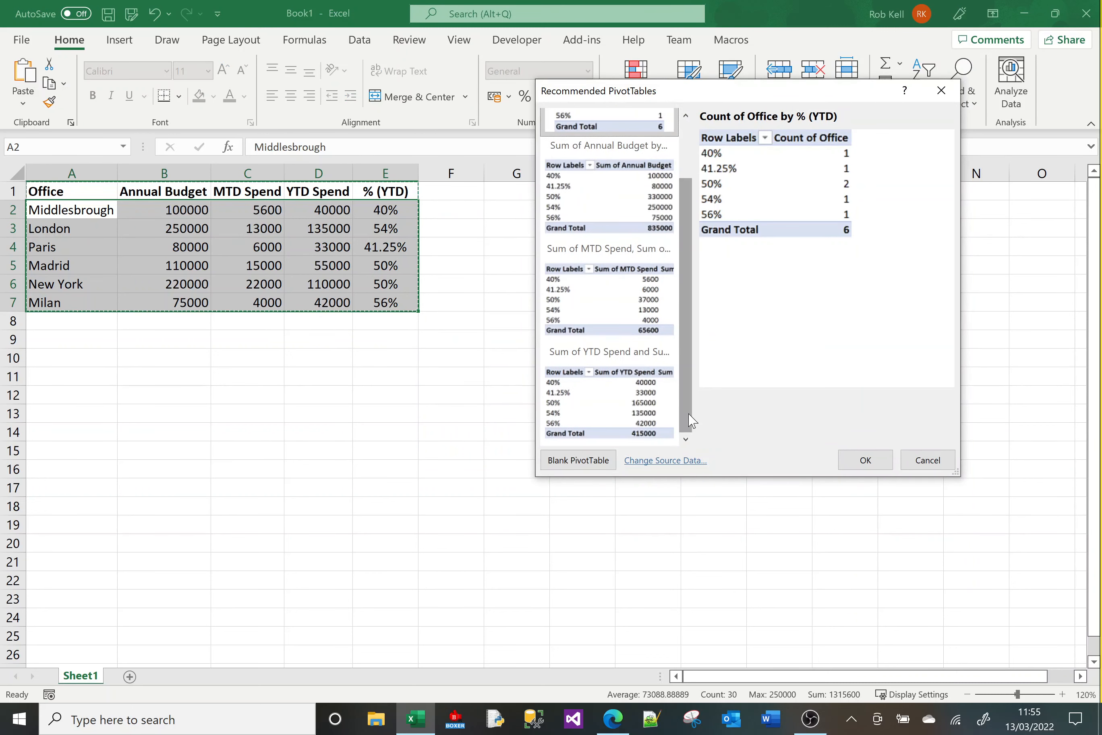
pyautogui.click(928, 460)
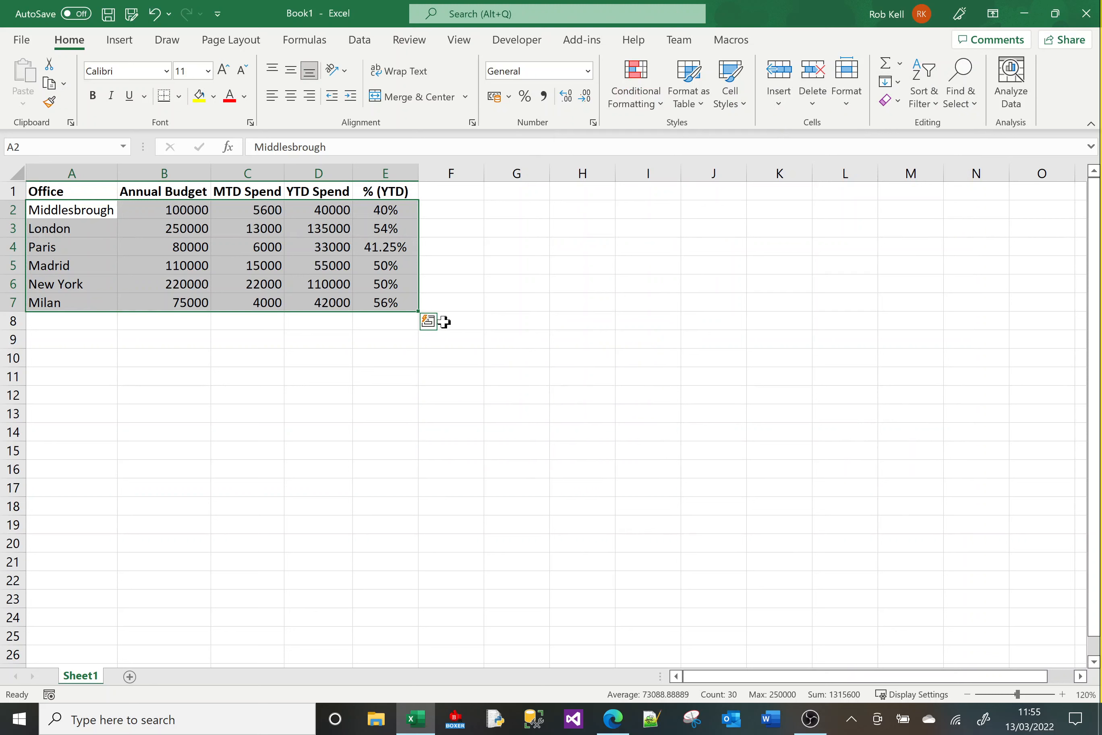
# - Insert line sparklines for A2:E7 into F2:F7 through Quick Analysis
pyautogui.click(429, 325)
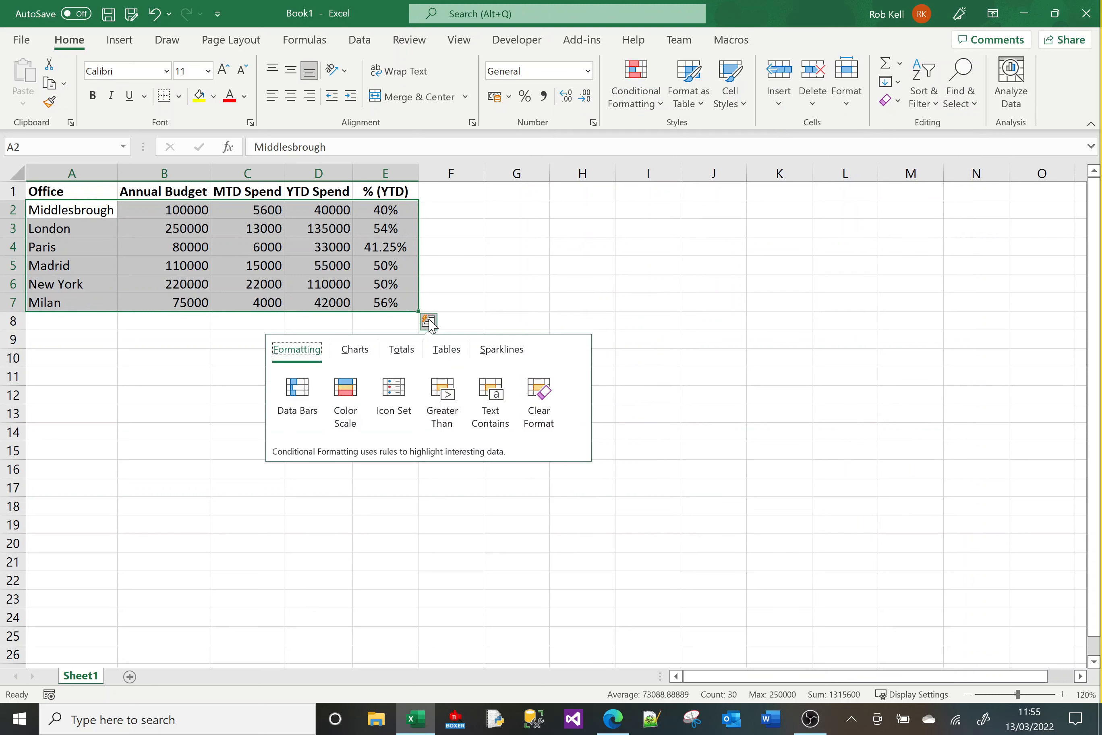
pyautogui.click(514, 353)
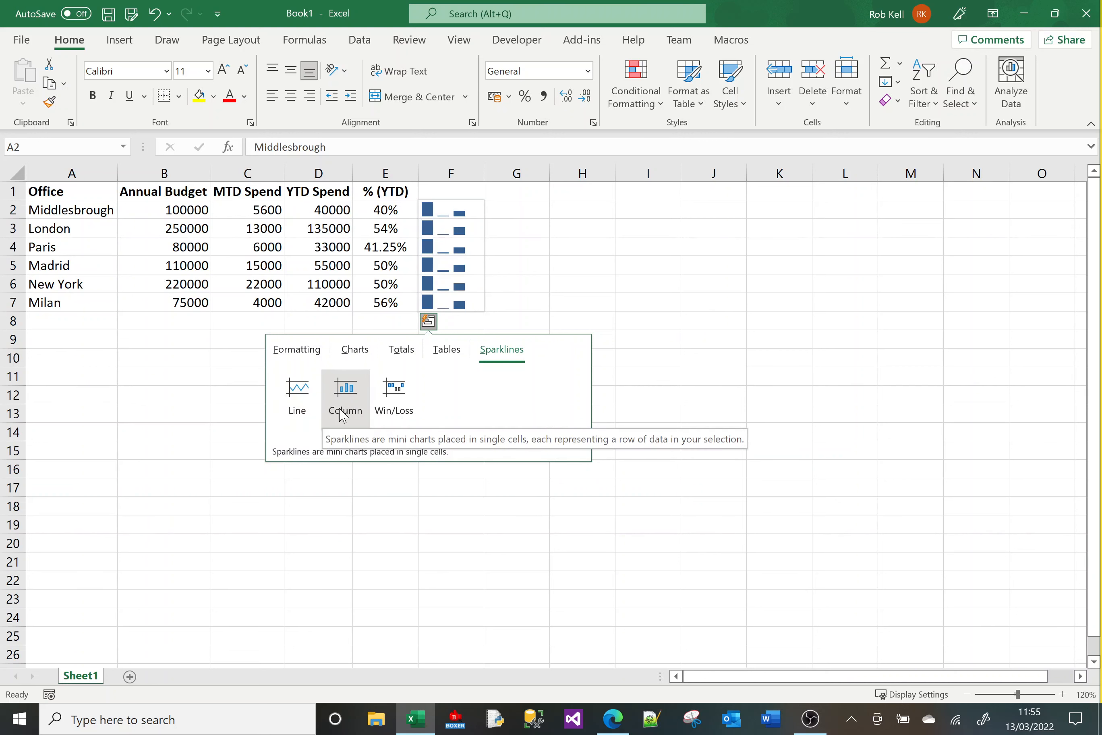
pyautogui.click(292, 413)
# - Test the Middlesbrough sparkline by setting its YTD Spend in D2 to 60000, 100000 and 300000 in turn, and finally to 40000
pyautogui.click(321, 213)
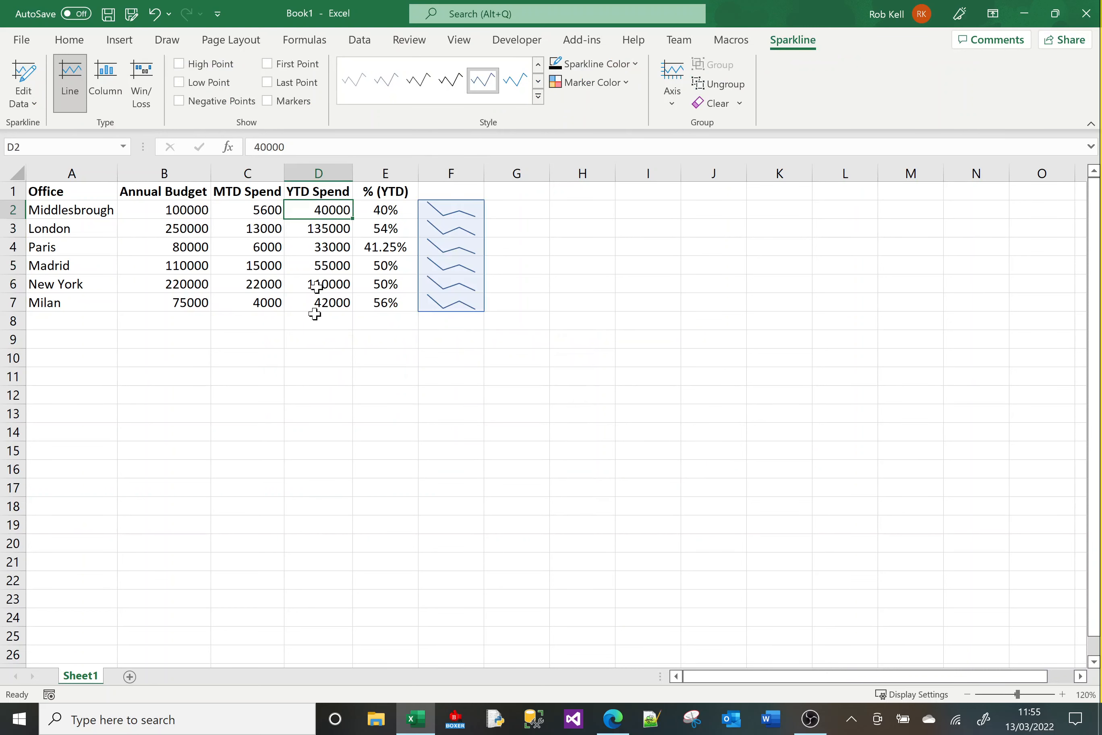
pyautogui.write('60000')
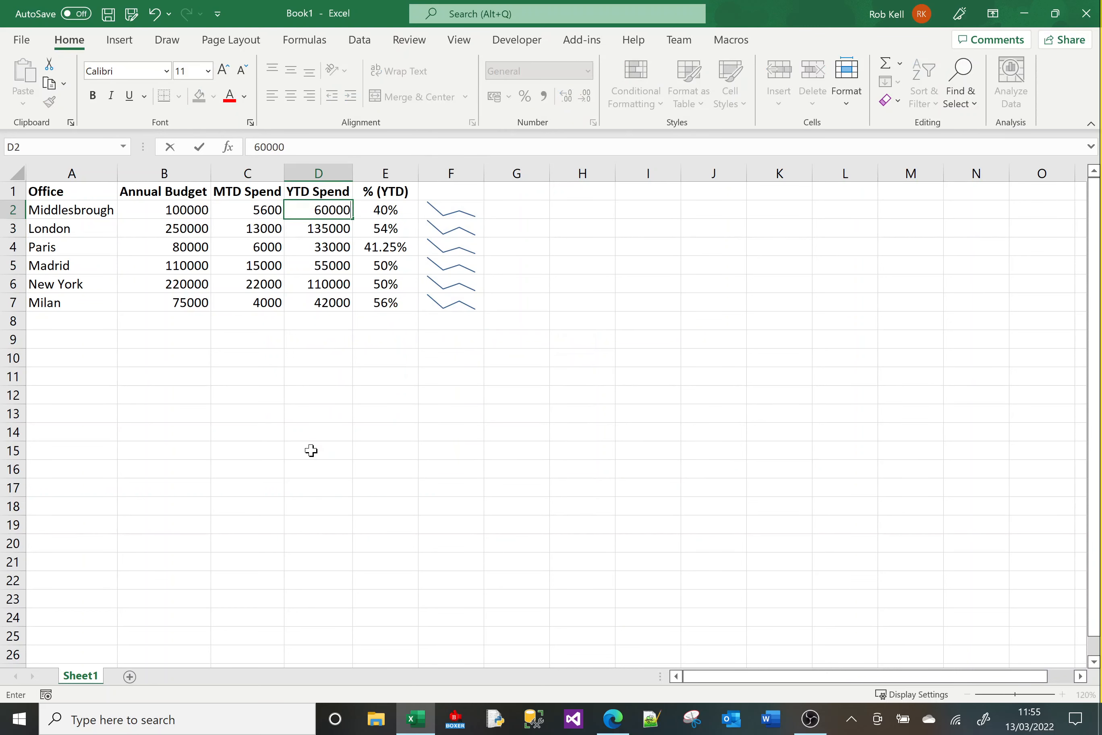
pyautogui.press('Return')
pyautogui.press('Up')
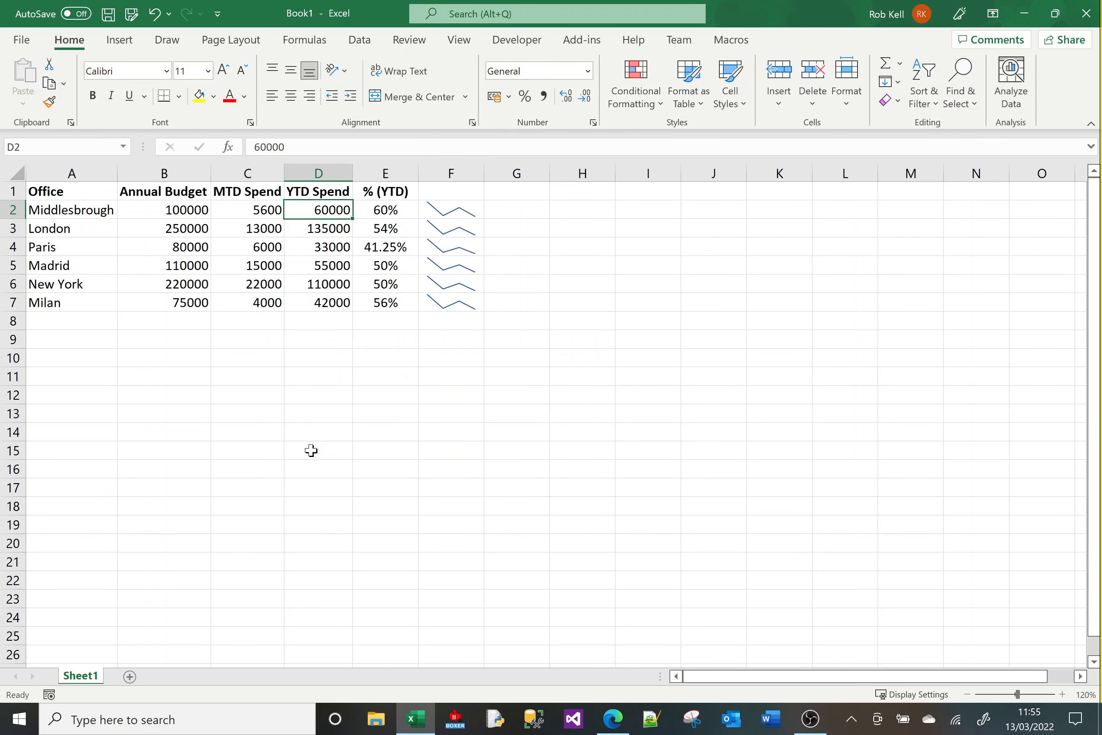
pyautogui.write('100000')
pyautogui.press('Return')
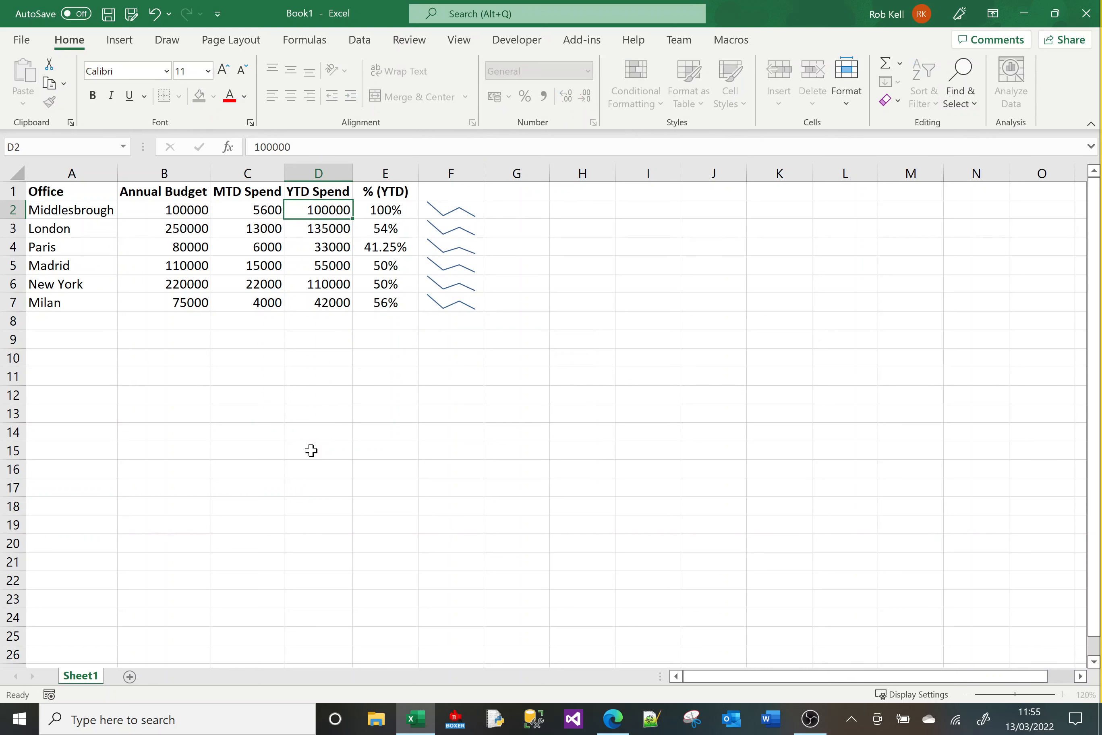
pyautogui.press('Up')
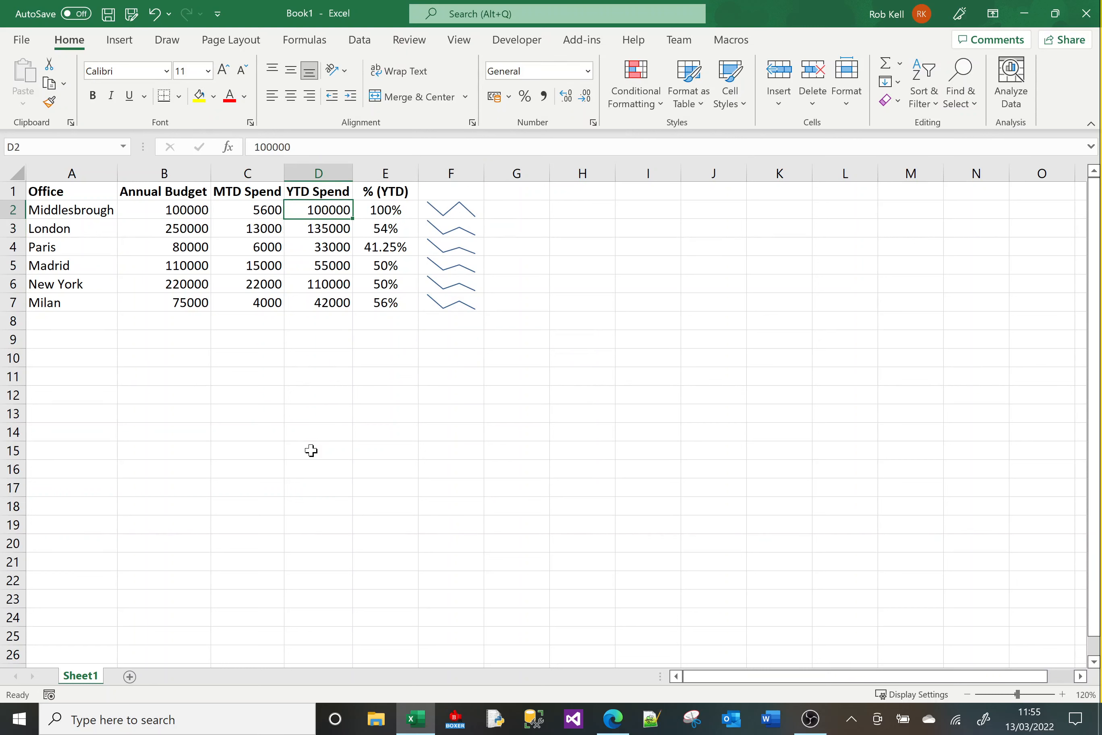
pyautogui.write('300000')
pyautogui.press('Return')
pyautogui.press('Up')
pyautogui.write('40000')
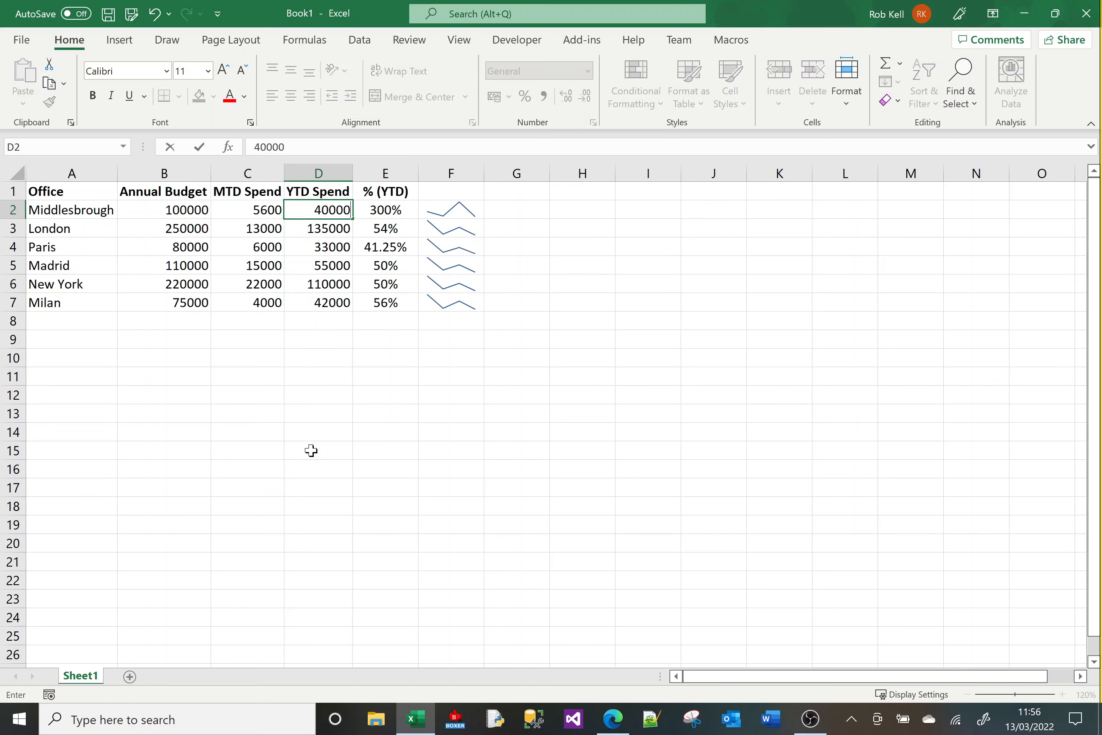
pyautogui.press('Return')
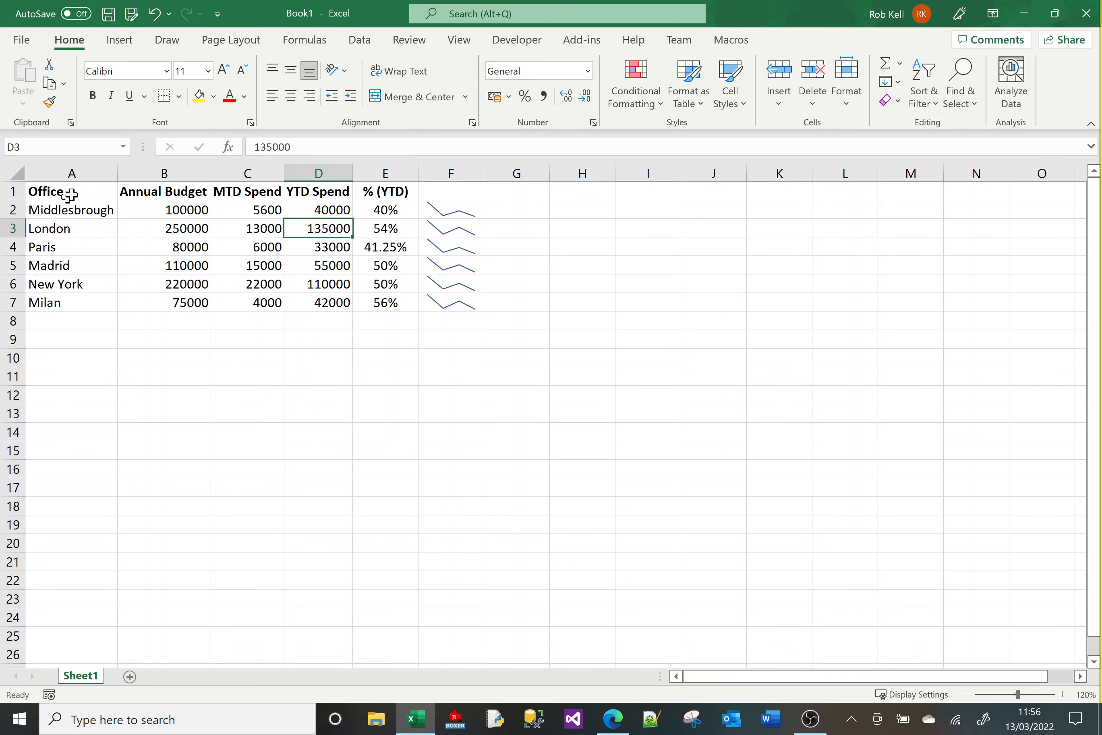
# - Select A2:E7 and display its Quick Analysis totals options
pyautogui.click(82, 209)
pyautogui.keyDown('shift'); pyautogui.click(376, 301); pyautogui.keyUp('shift')
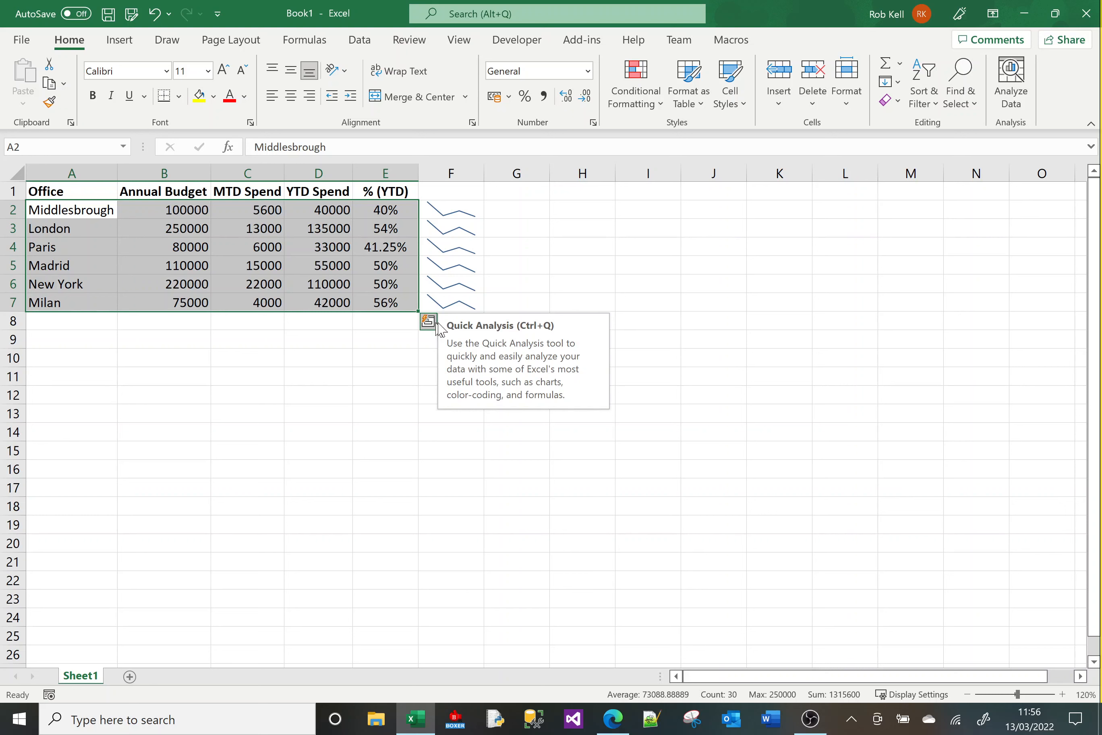
pyautogui.click(428, 326)
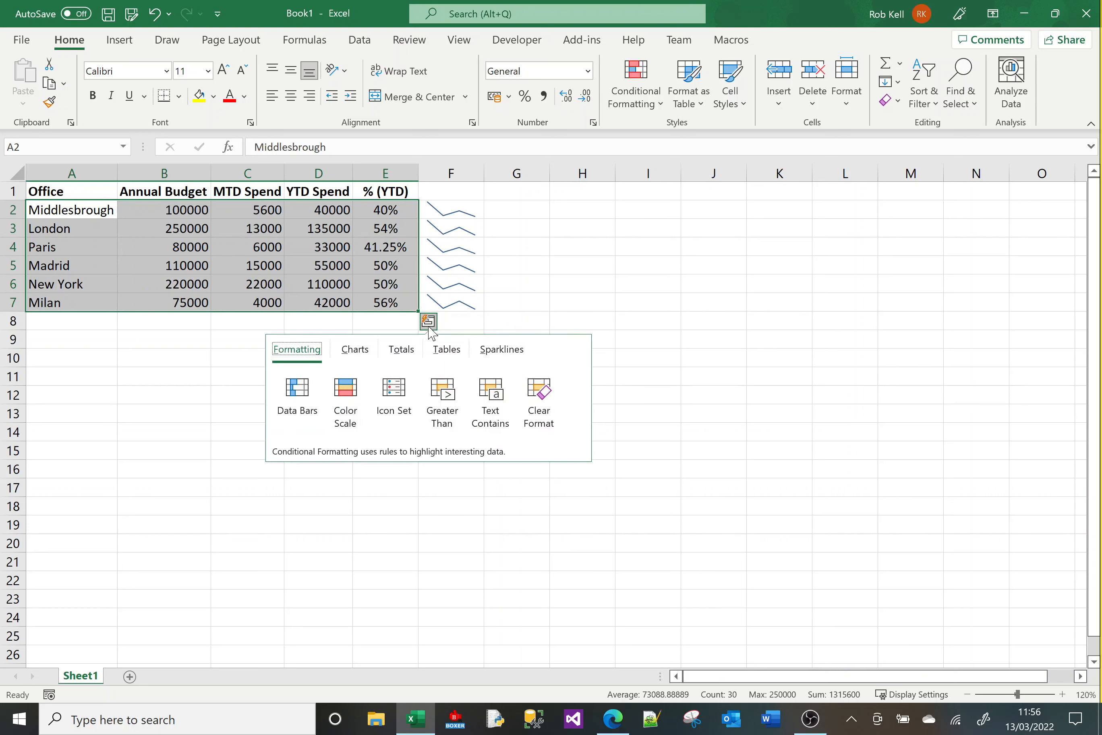
pyautogui.click(402, 350)
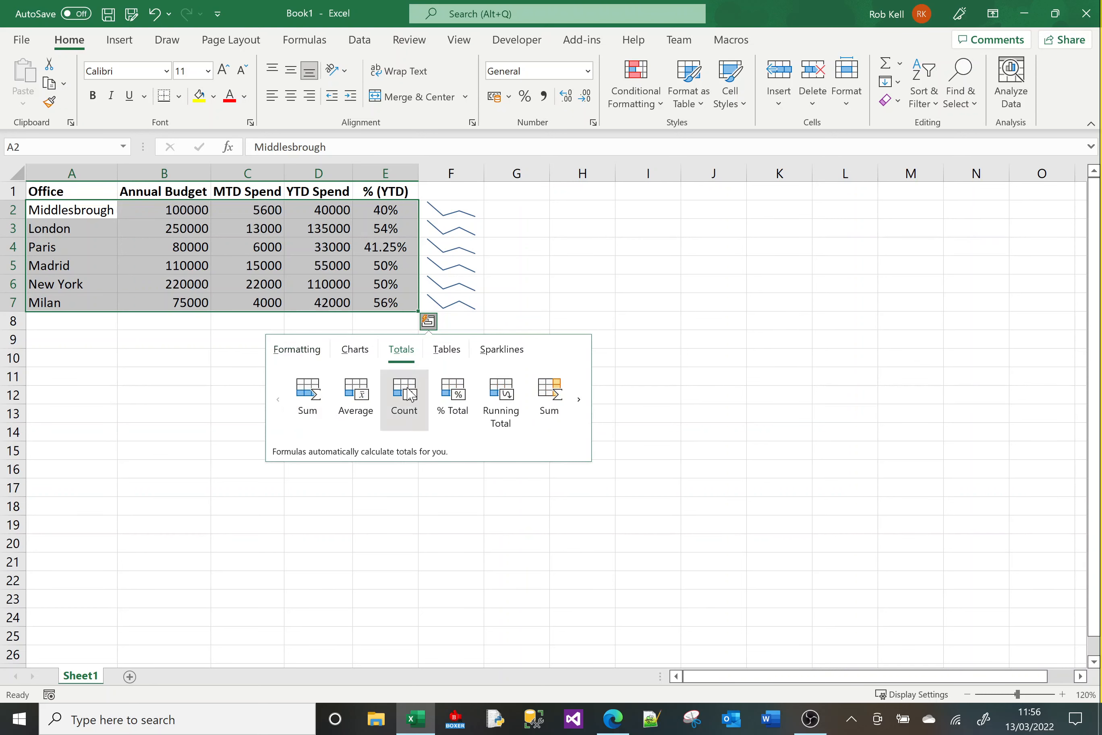